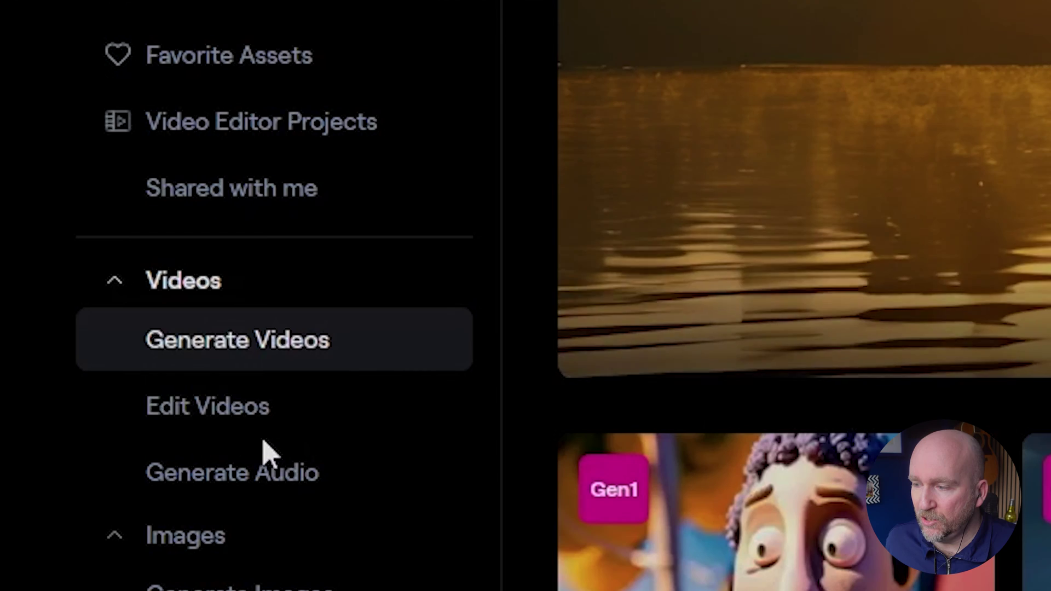
Start RunwayML's Remove Background tool and load Visual effects intro EDIT.mp4 into the editor.
click(253, 430)
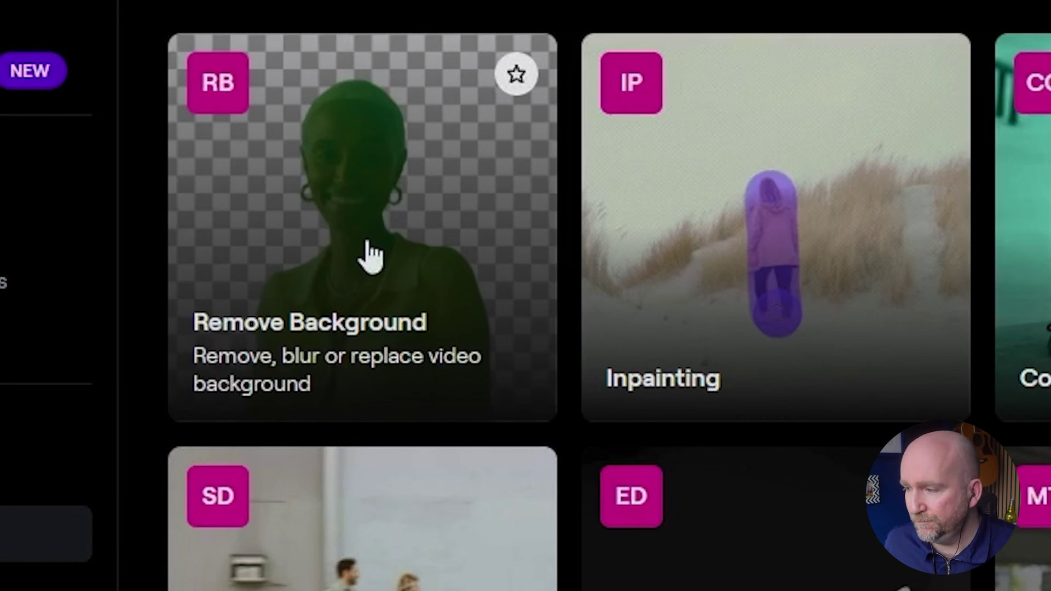
click(368, 243)
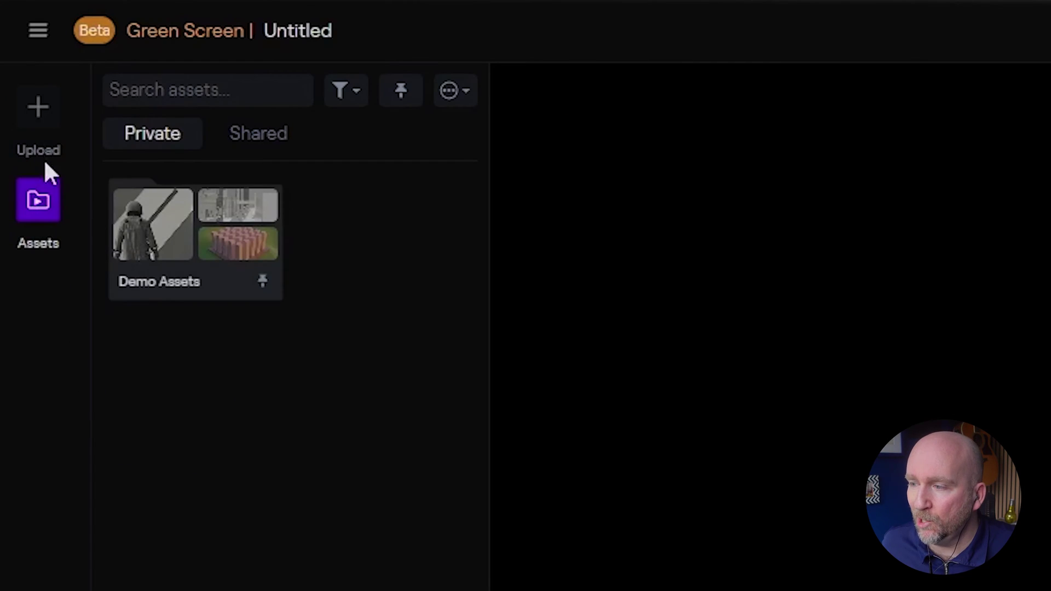
click(51, 112)
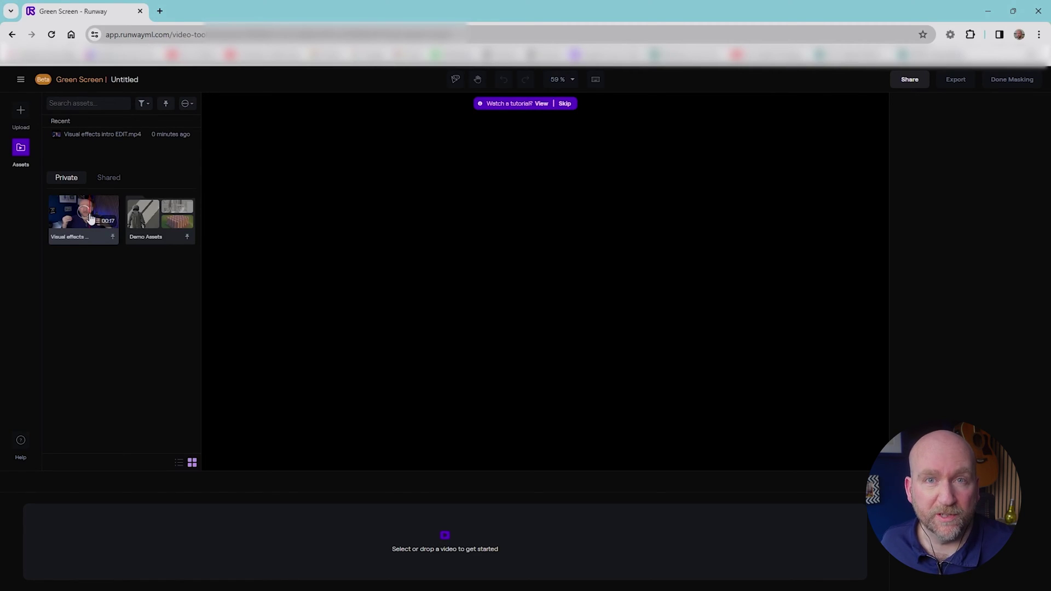
drag(92, 219, 183, 565)
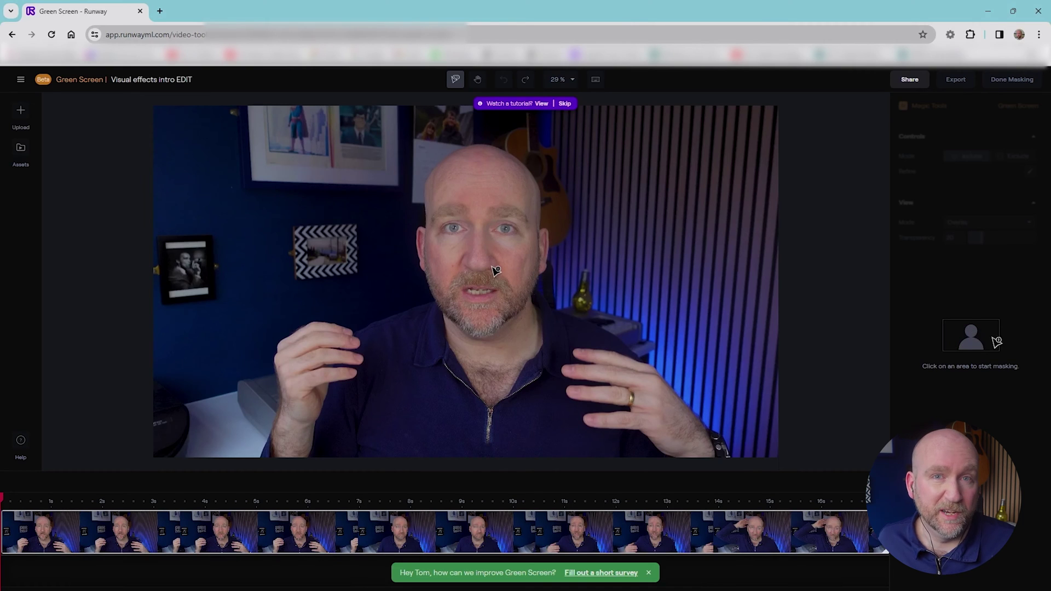
Add Include mask points on the speaker's head, forehead and shirt.
click(480, 207)
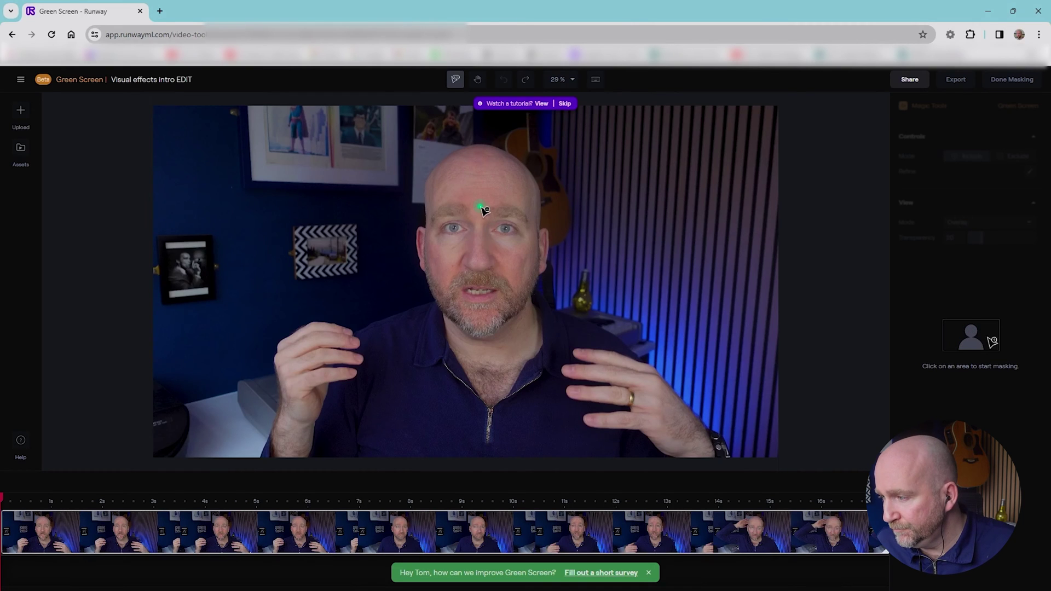
click(486, 178)
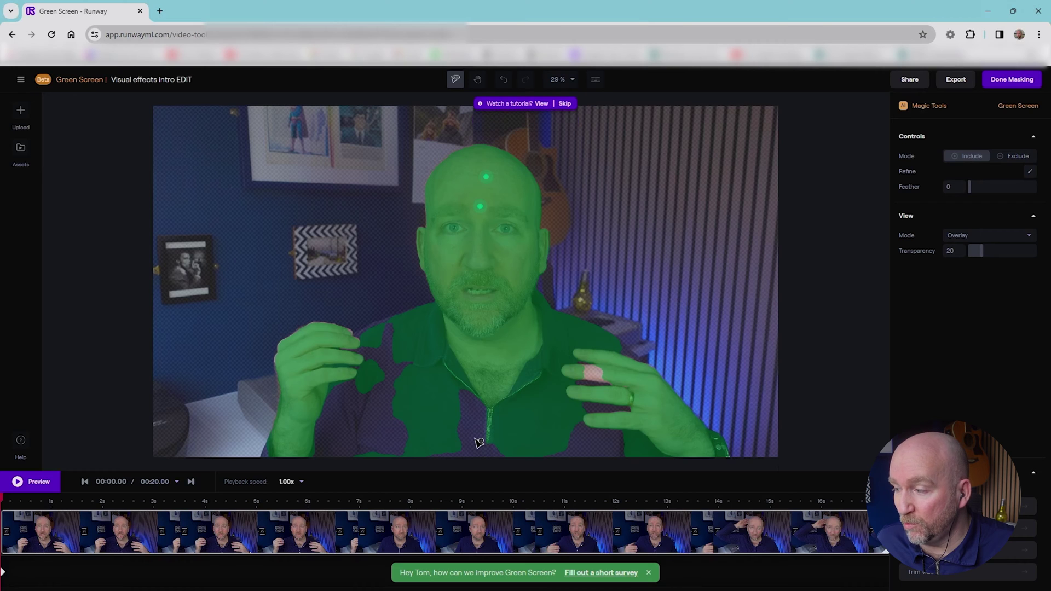
click(474, 438)
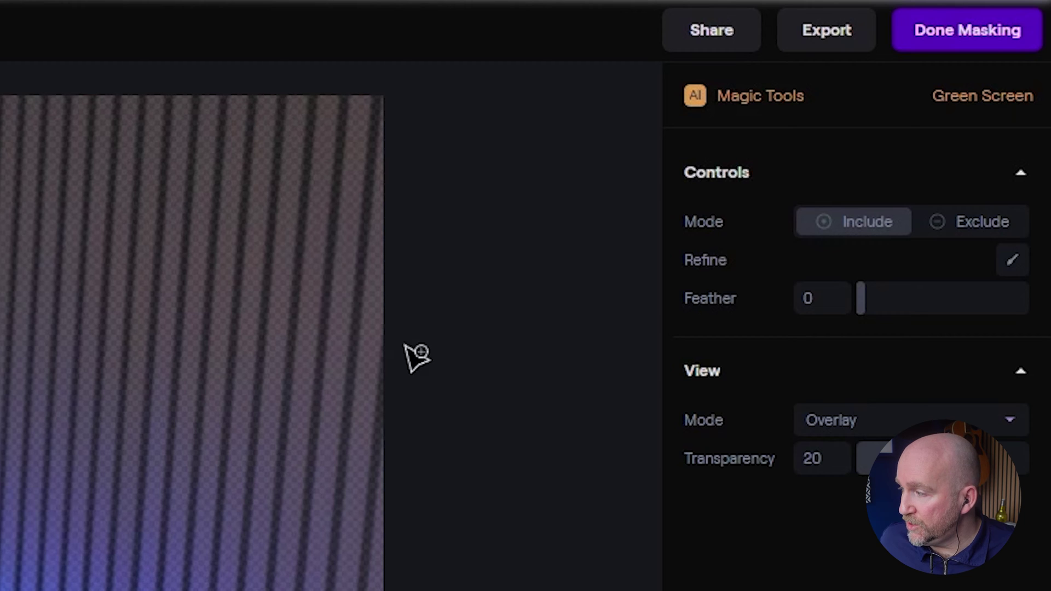
Finish masking to apply the green background, preview it, and bring up export settings.
click(957, 34)
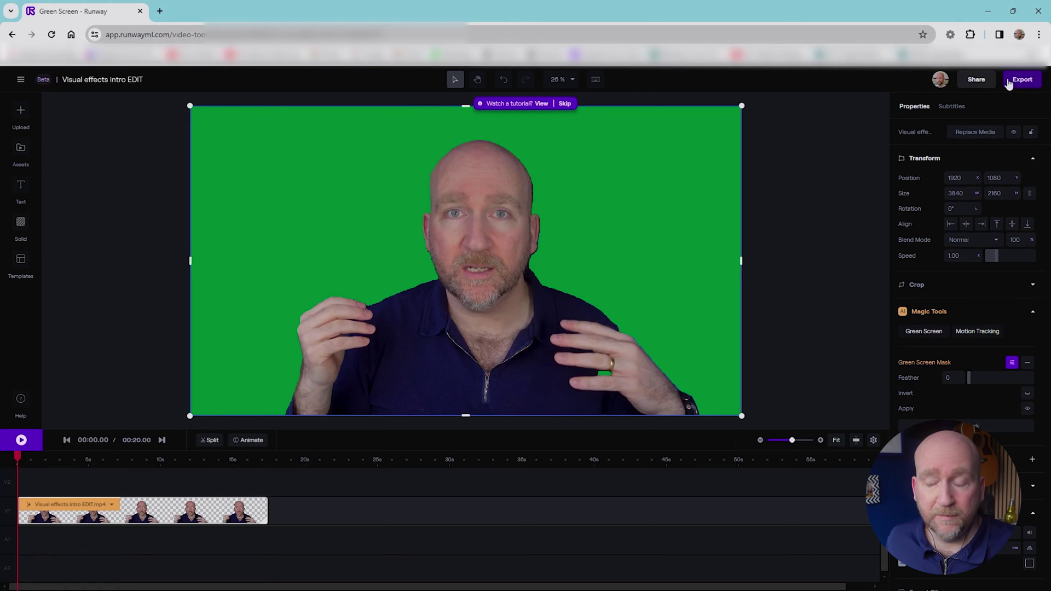
click(17, 448)
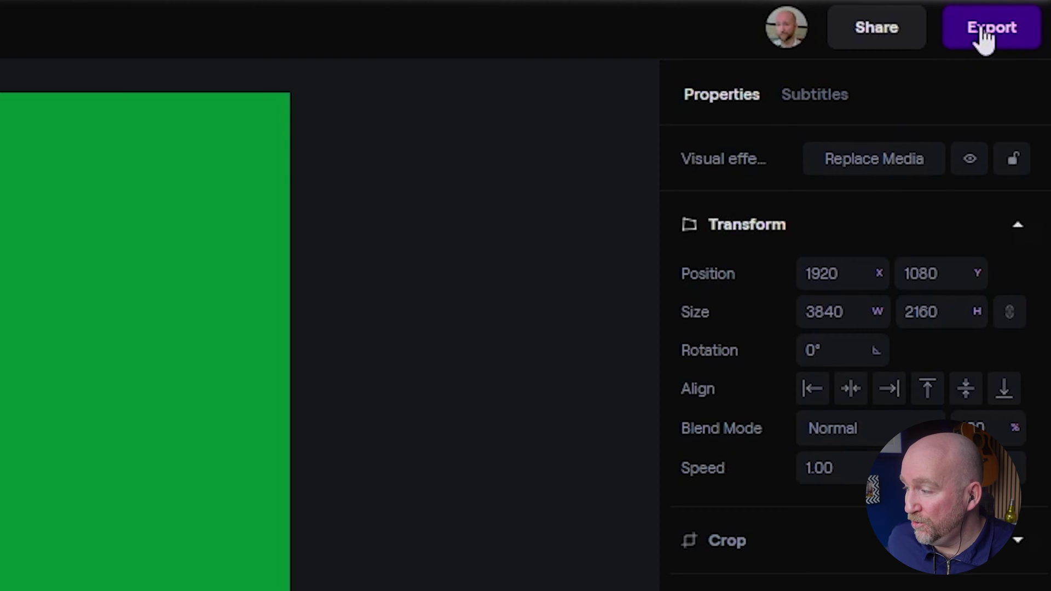
click(984, 39)
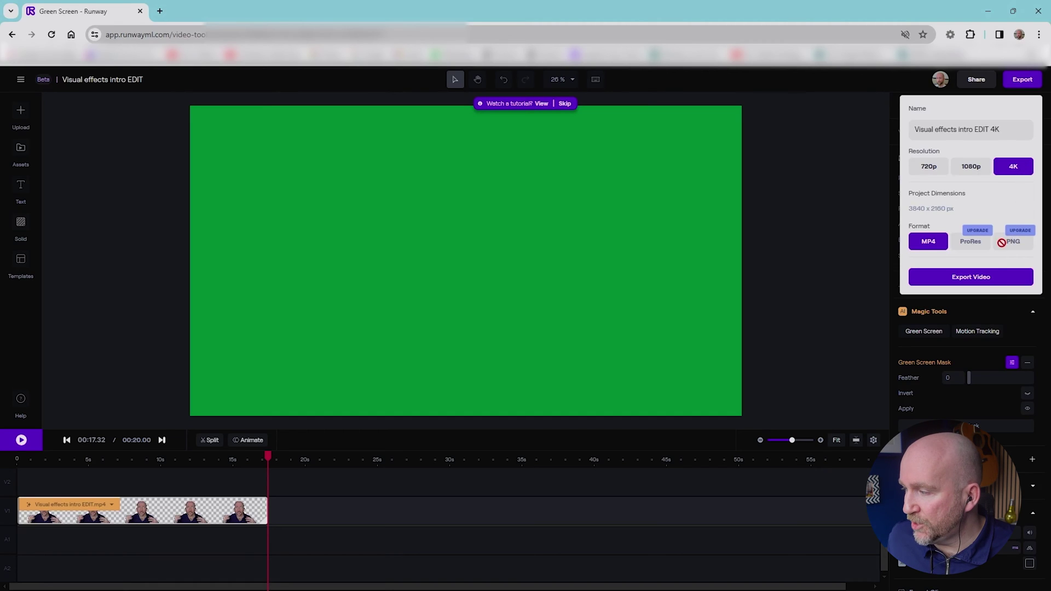
Export the 4K MP4 video and follow its progress in the Assets panel.
click(985, 281)
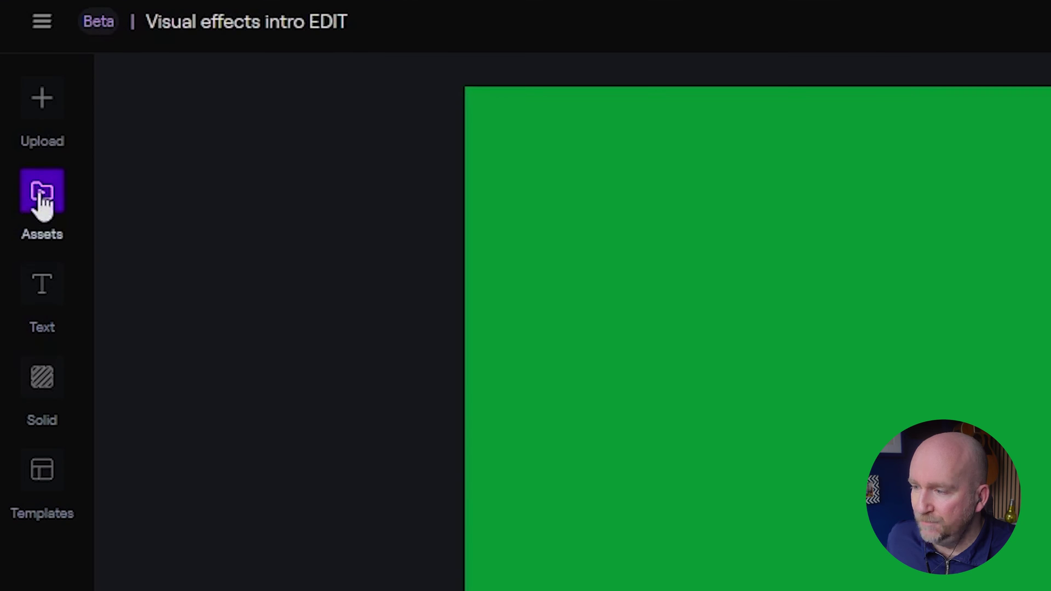
click(42, 197)
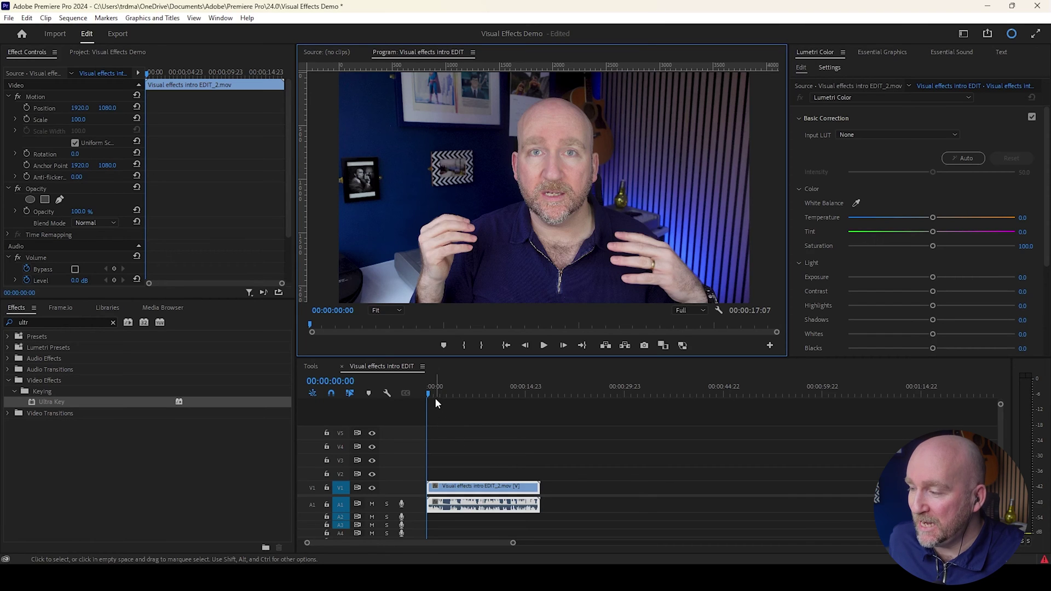
Bring the green-screen export from the Media Browser onto timeline track V2.
drag(427, 390, 408, 415)
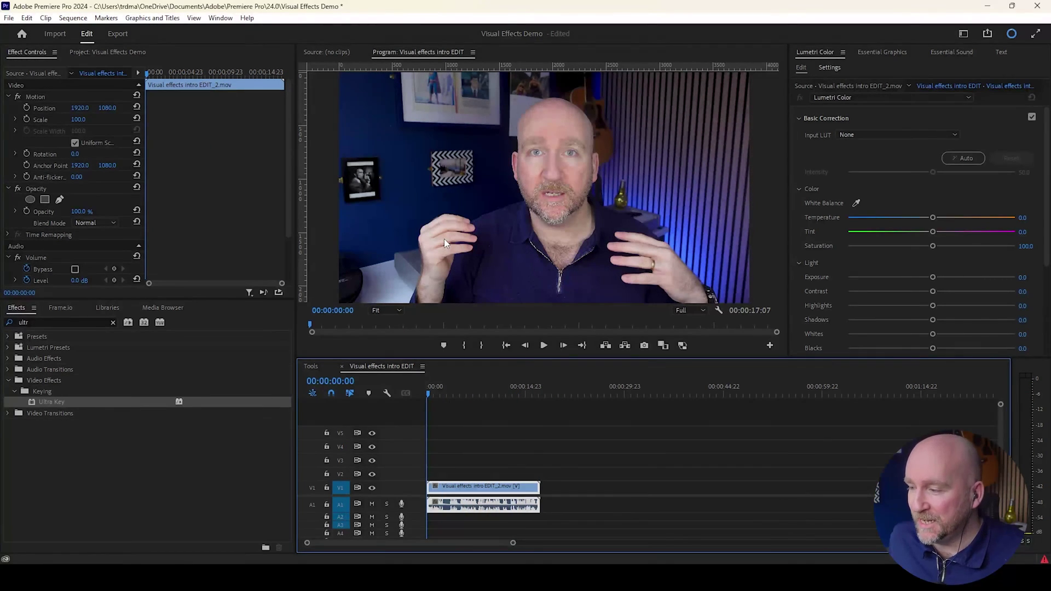
click(172, 309)
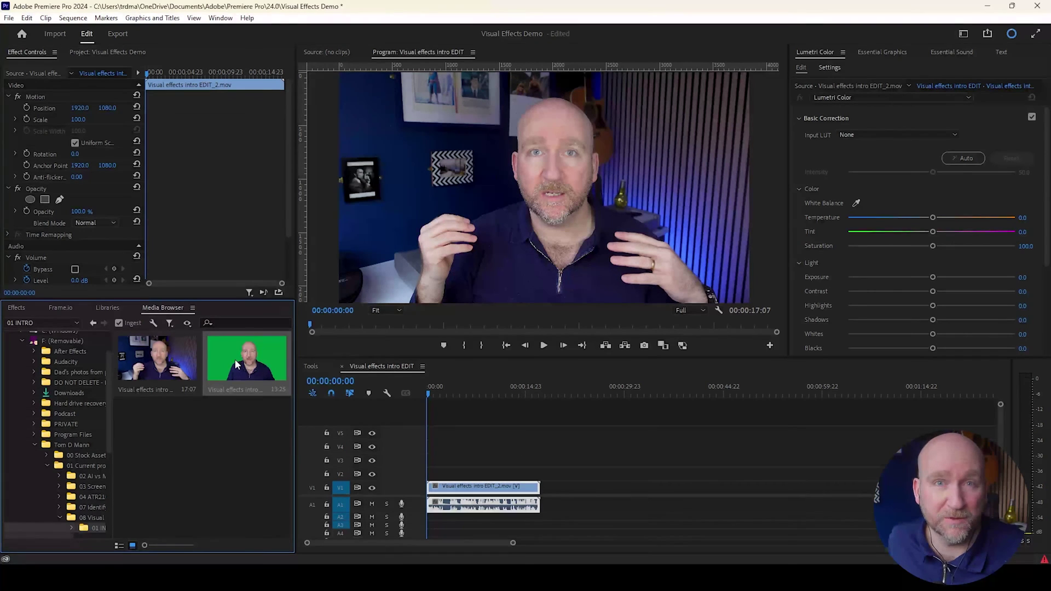
drag(237, 365, 585, 481)
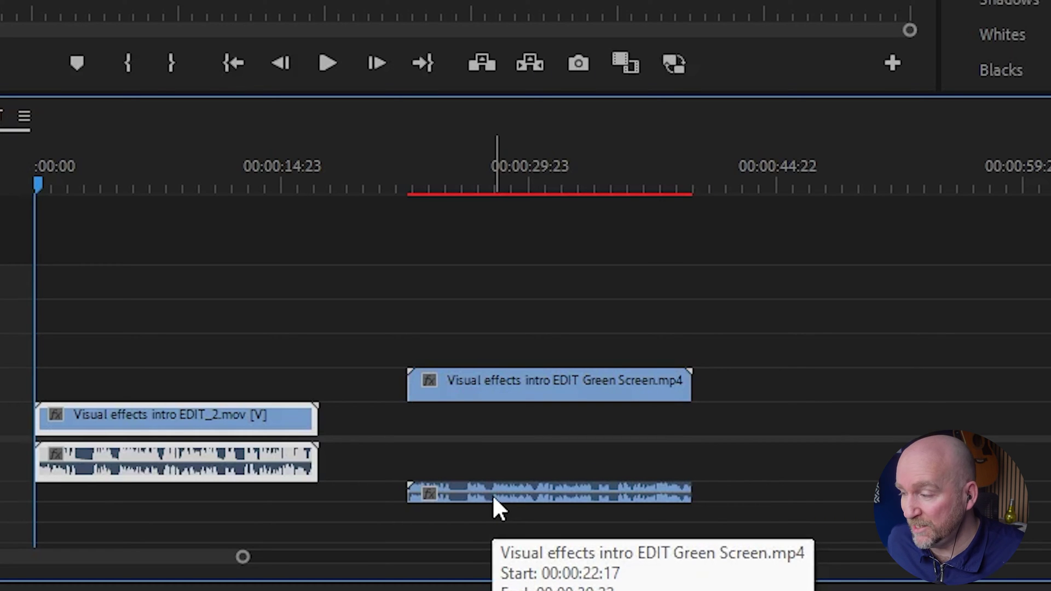
Unlink the green-screen clip and delete its audio.
right_click(493, 497)
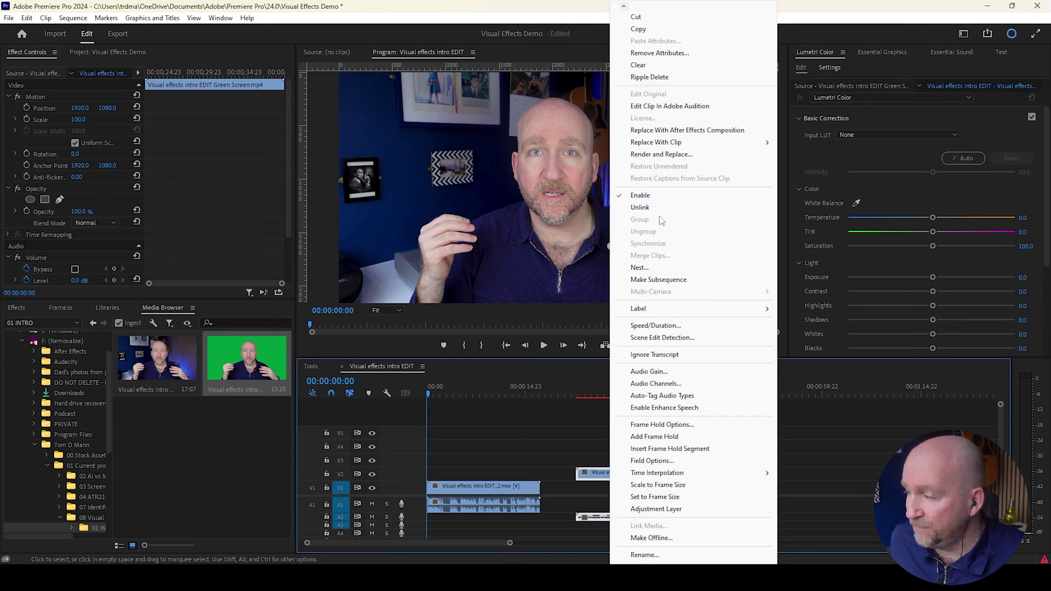
click(659, 208)
click(654, 519)
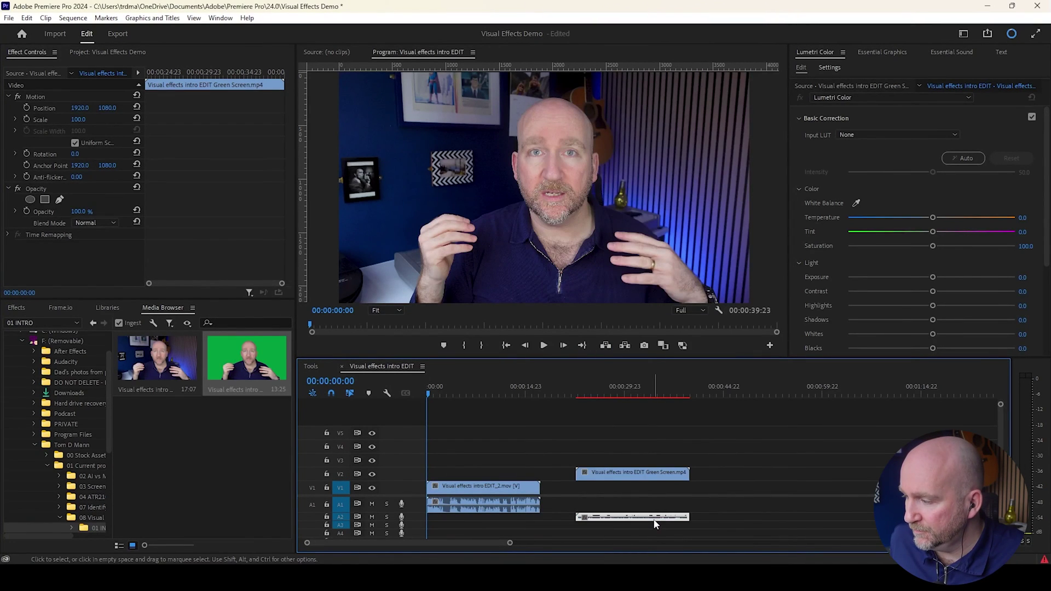
key(Delete)
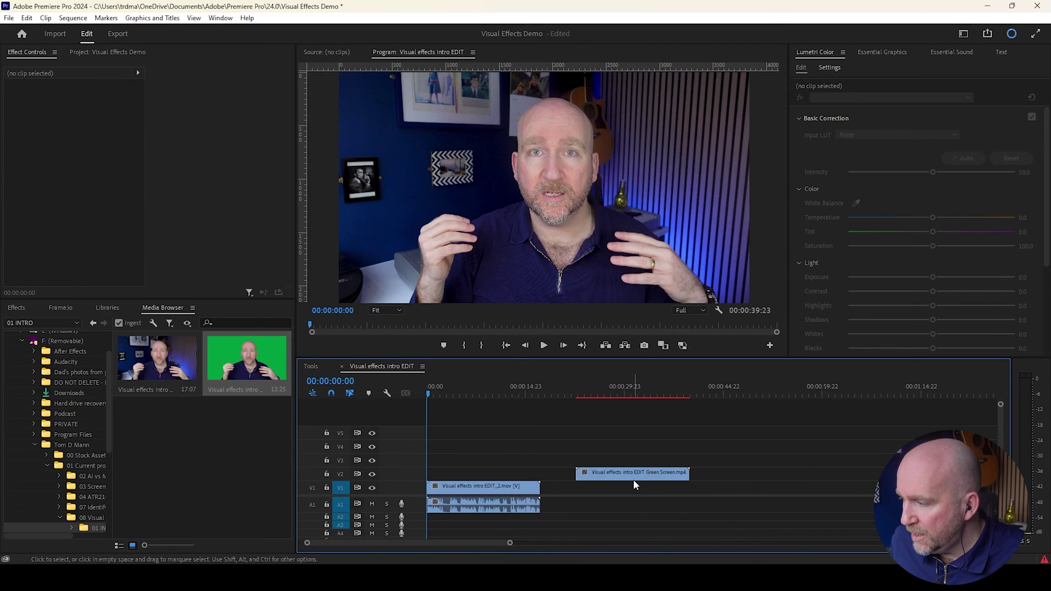
Move the green-screen clip to 00:00:00:00 on V2, directly above the original clip.
drag(632, 480, 460, 475)
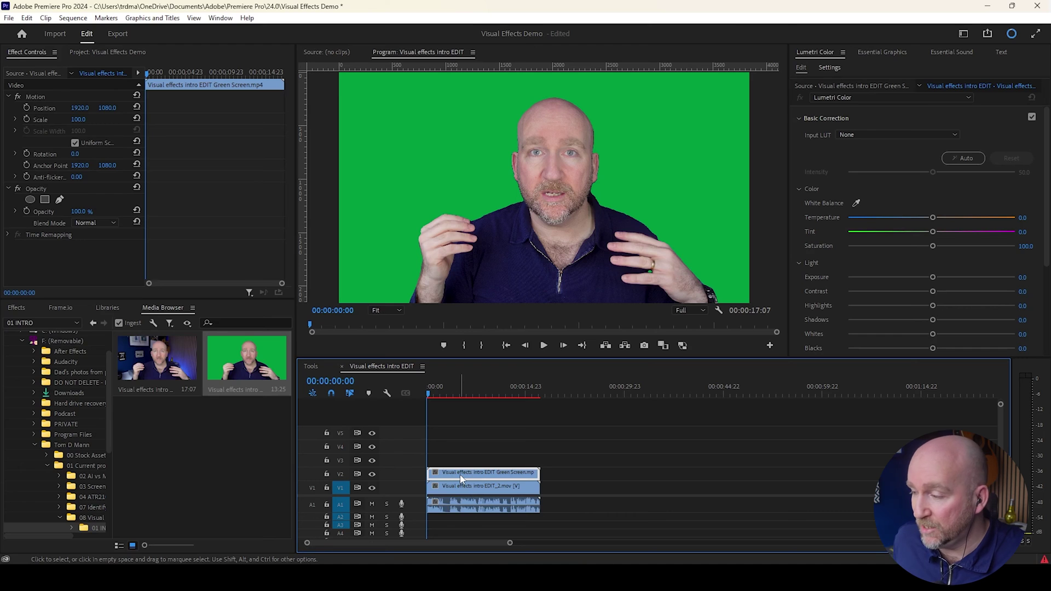
click(603, 468)
key(shift+7)
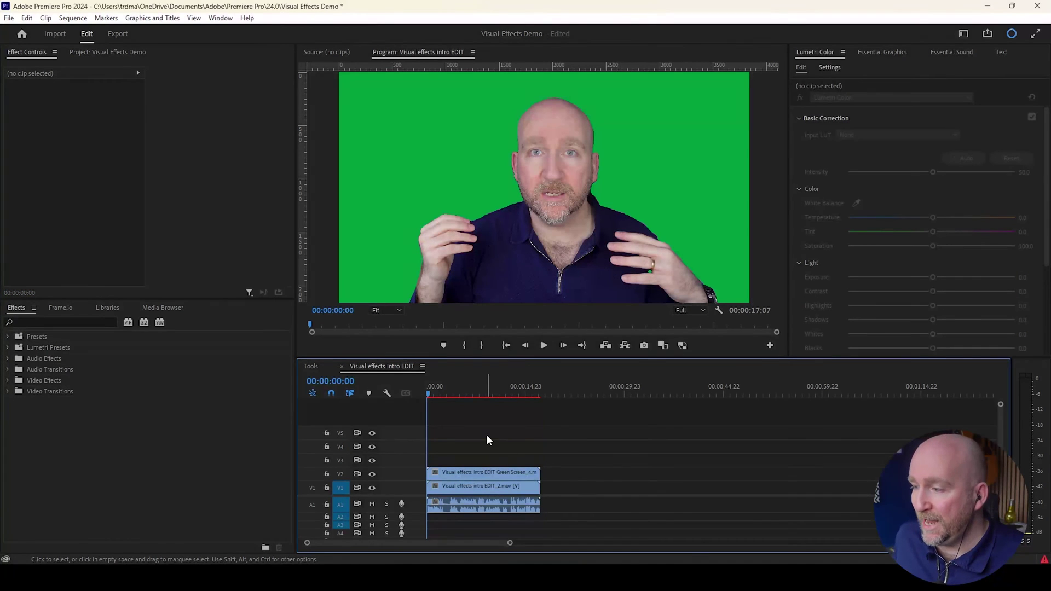
Apply Ultra Key to the V2 clip and sample its green background as the key colour.
click(30, 322)
text(ultra)
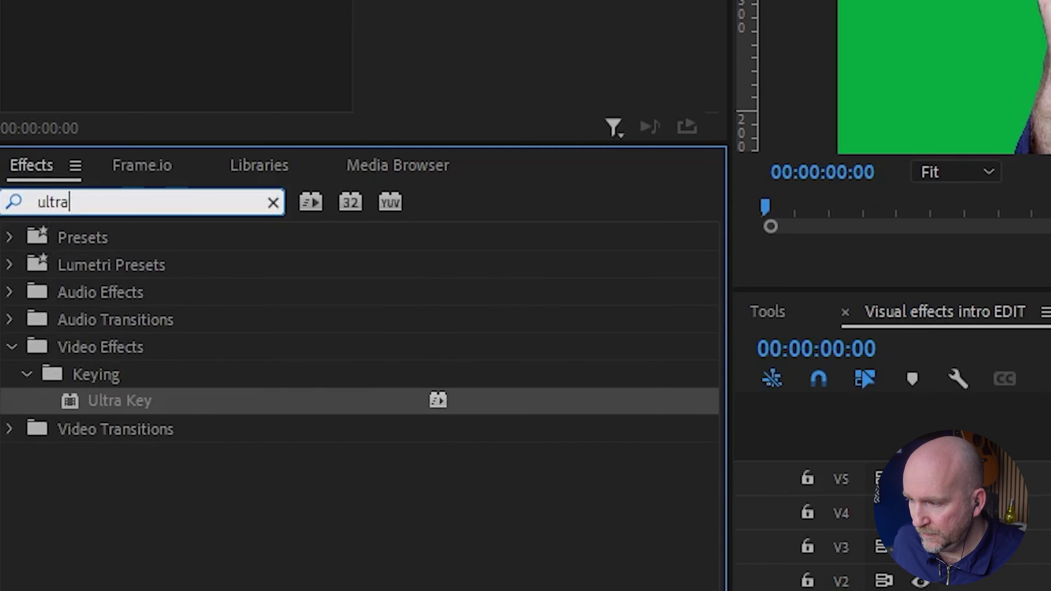
click(219, 399)
drag(219, 399, 494, 477)
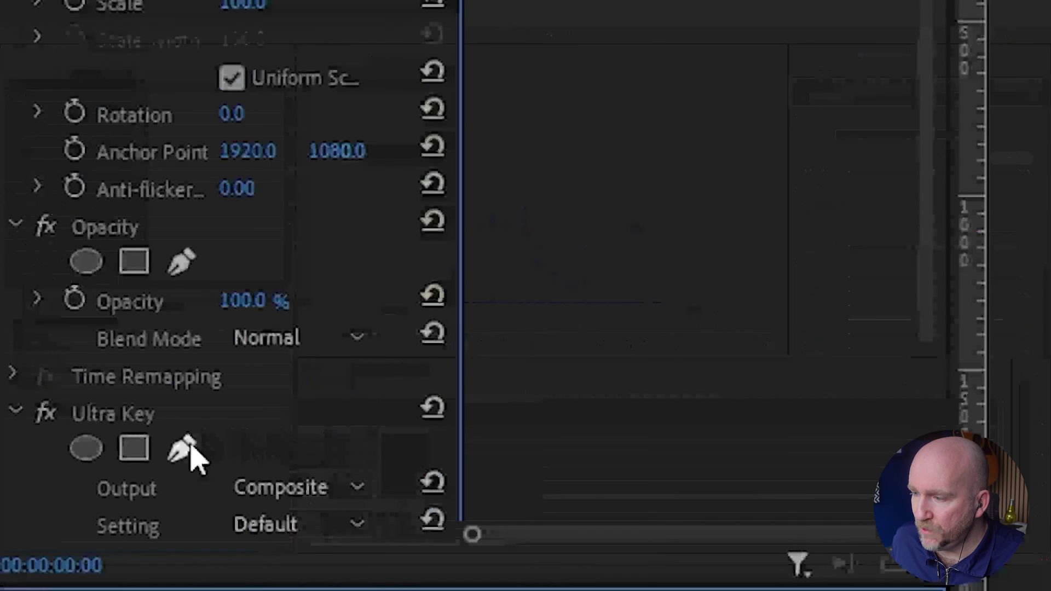
scroll(191, 457, down, 5)
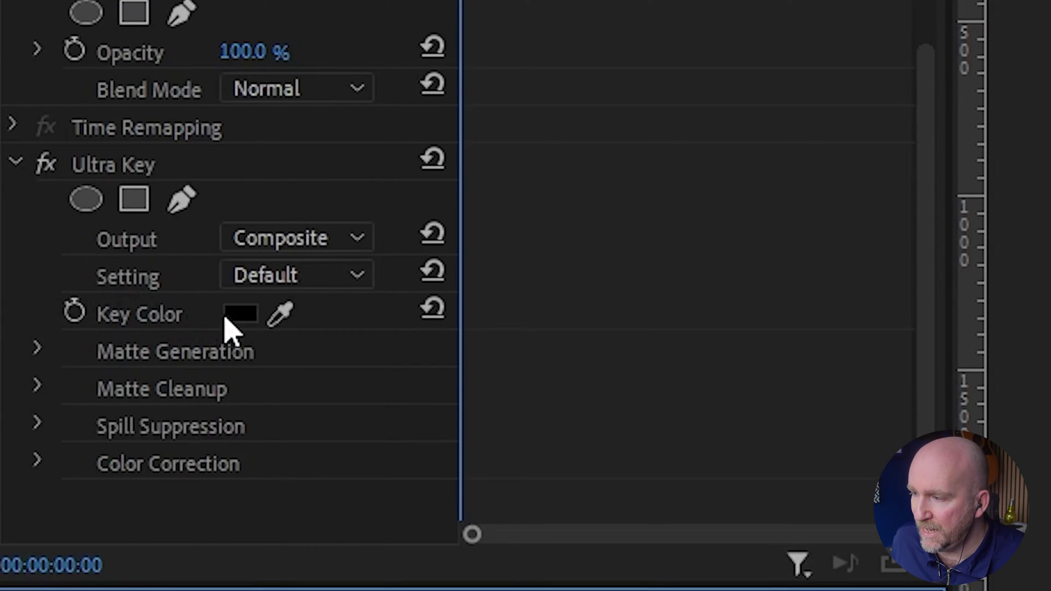
click(276, 322)
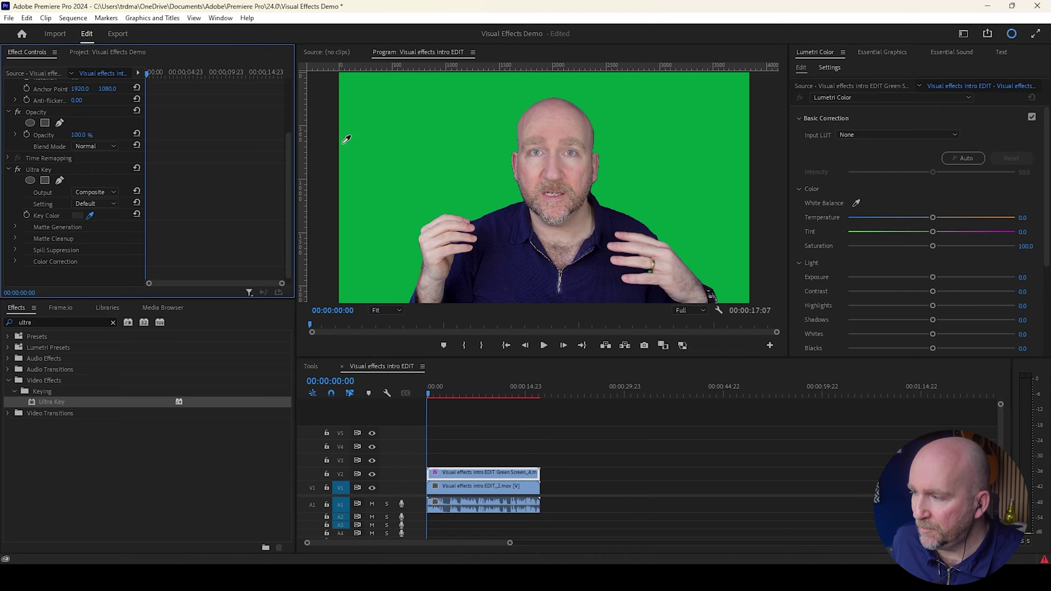
click(452, 131)
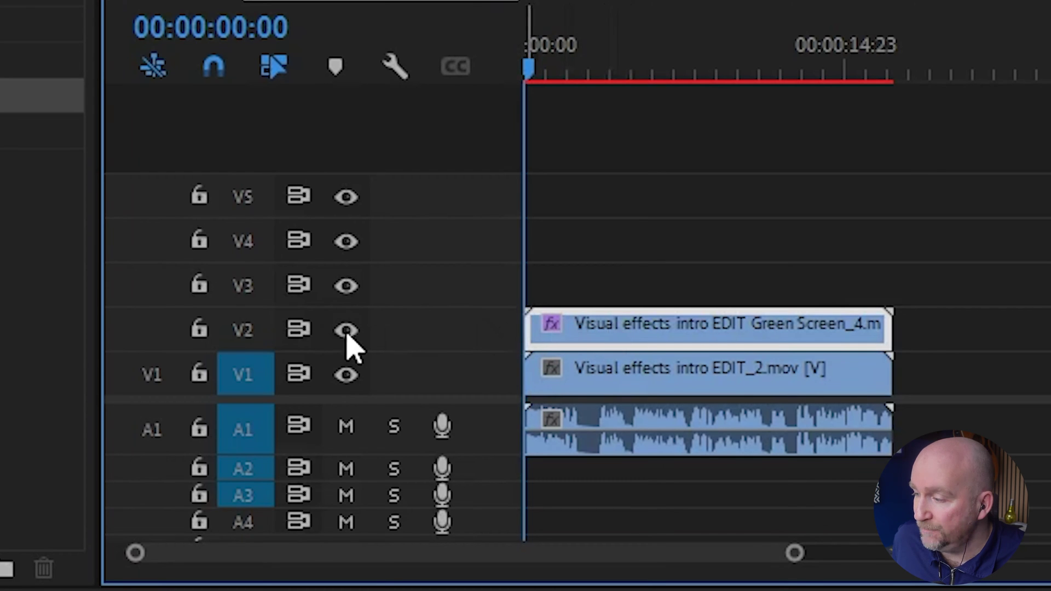
Toggle track visibility to check the key, then move the green-screen clip up to V3.
click(346, 330)
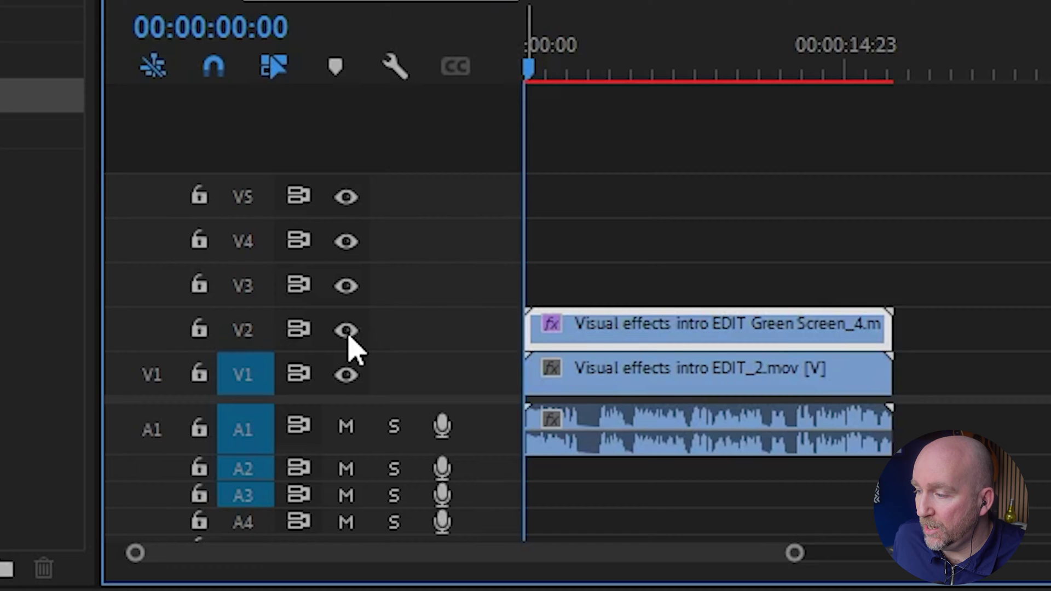
click(347, 378)
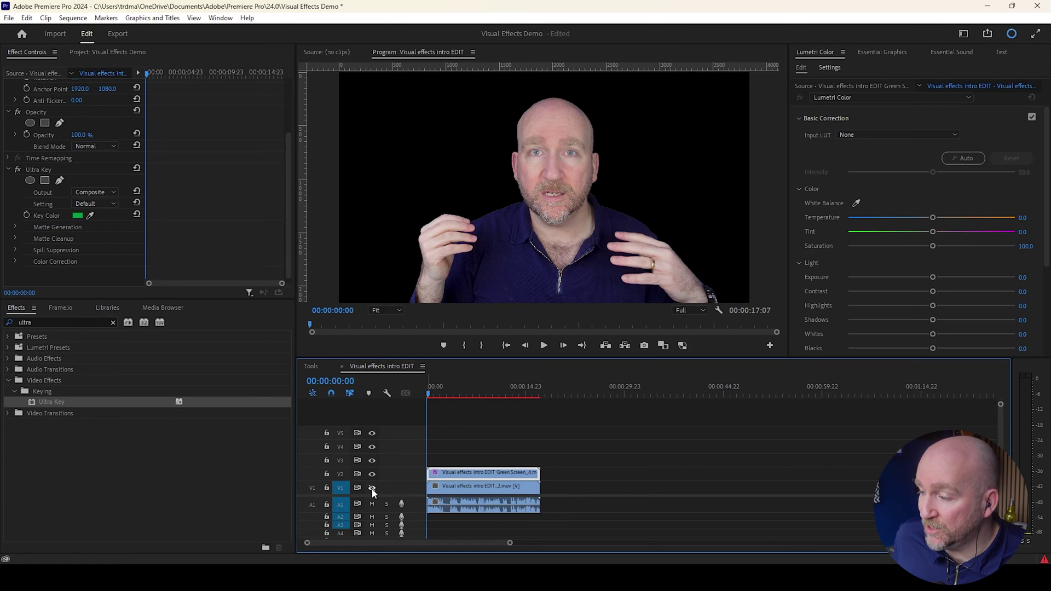
click(372, 488)
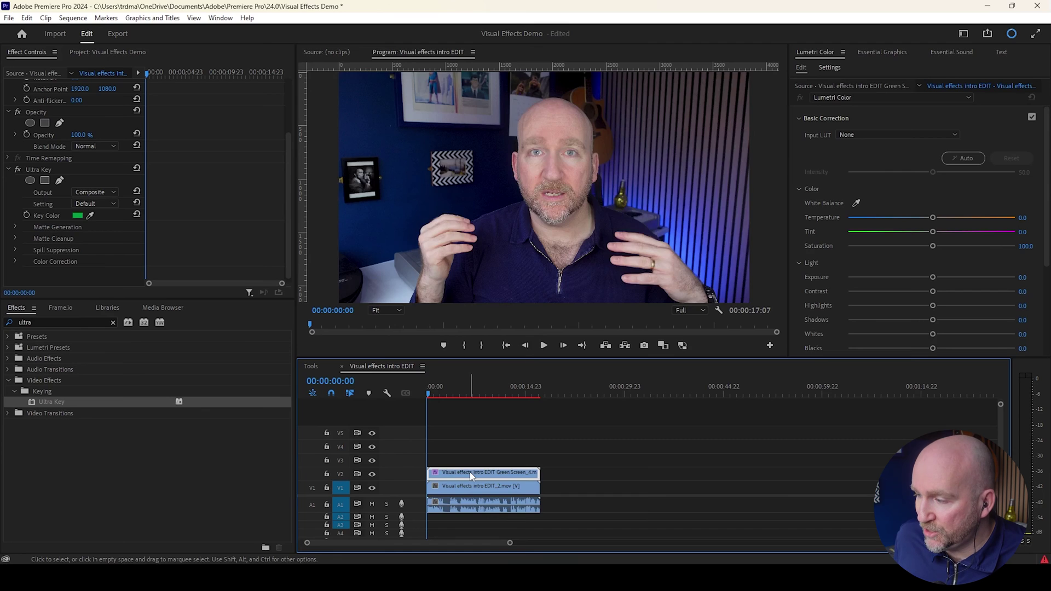
drag(469, 472, 470, 453)
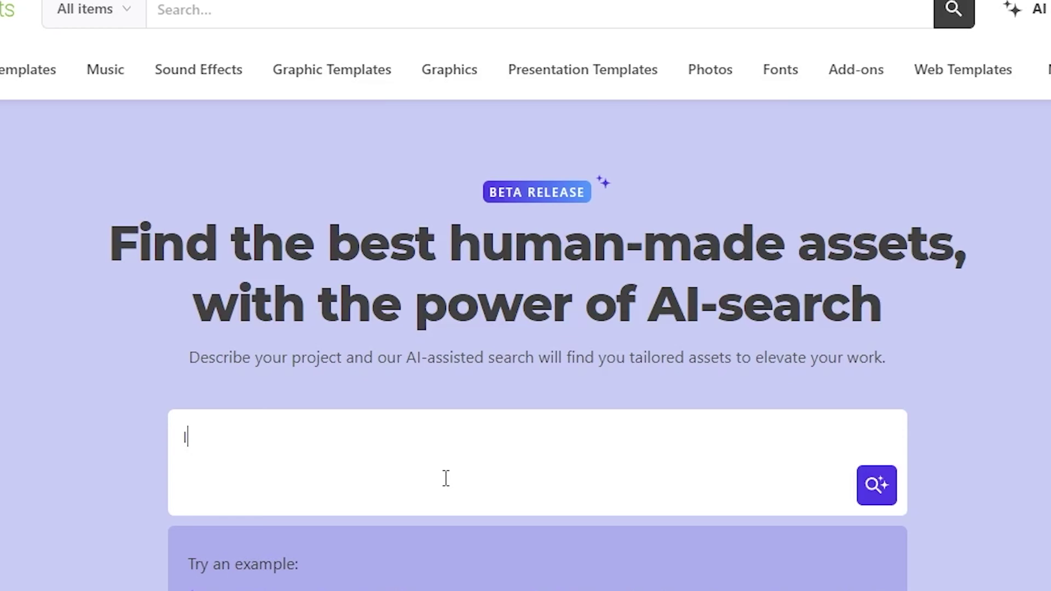
Search Envato Elements AI for 'I'm working on a youtube video of an explosion using rotascoping' and browse results.
text(I'm w)
text(orking on a youtube video about visual effects, mainly showing how to do a big)
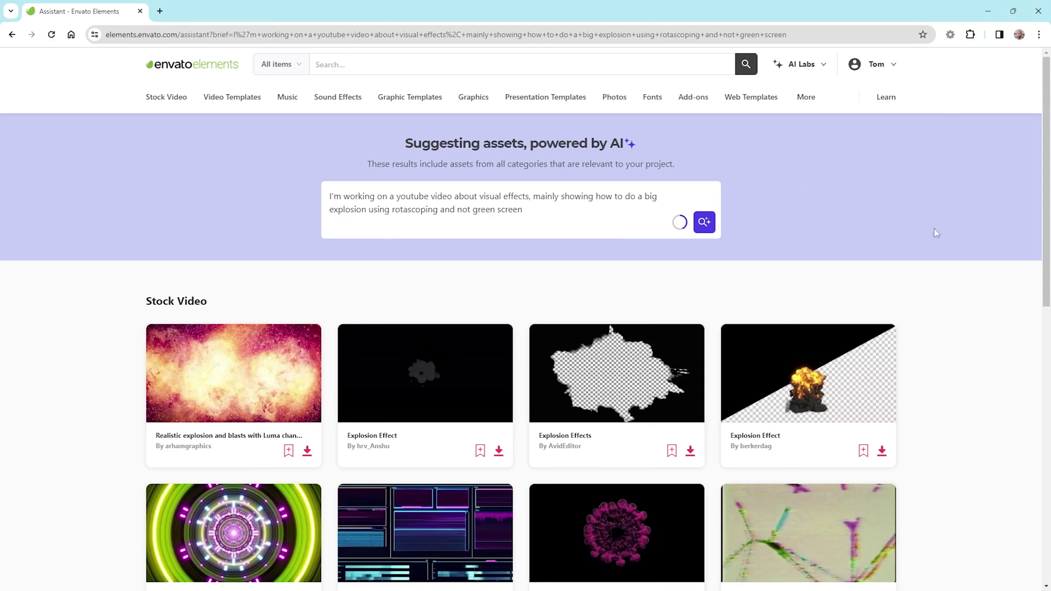
scroll(935, 233, down, 3)
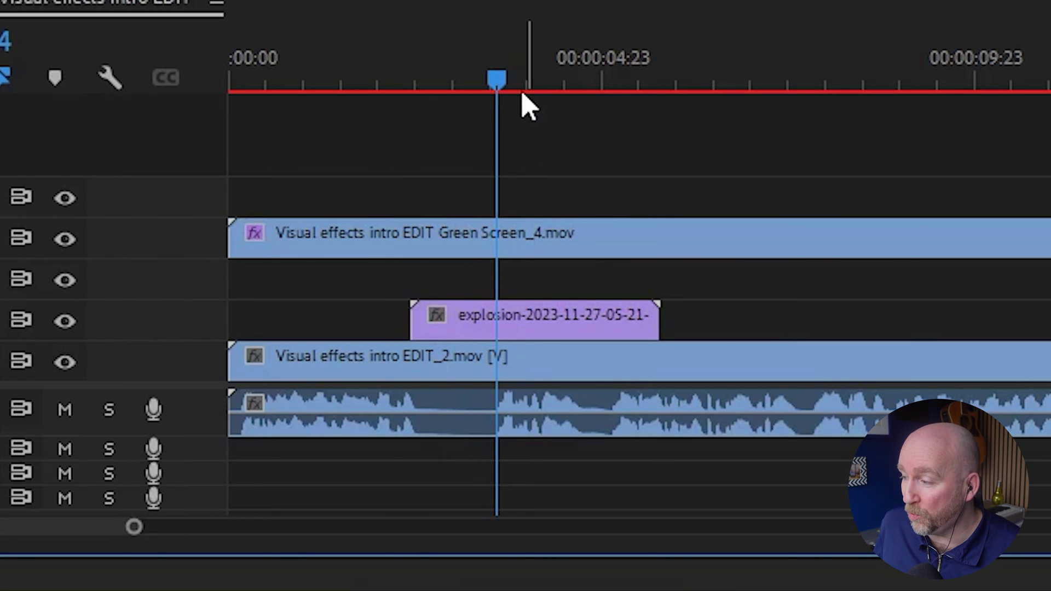
Put the playhead on the explosion's first frame, select the explosion clip and preview playback.
drag(497, 82, 435, 87)
drag(495, 397, 485, 399)
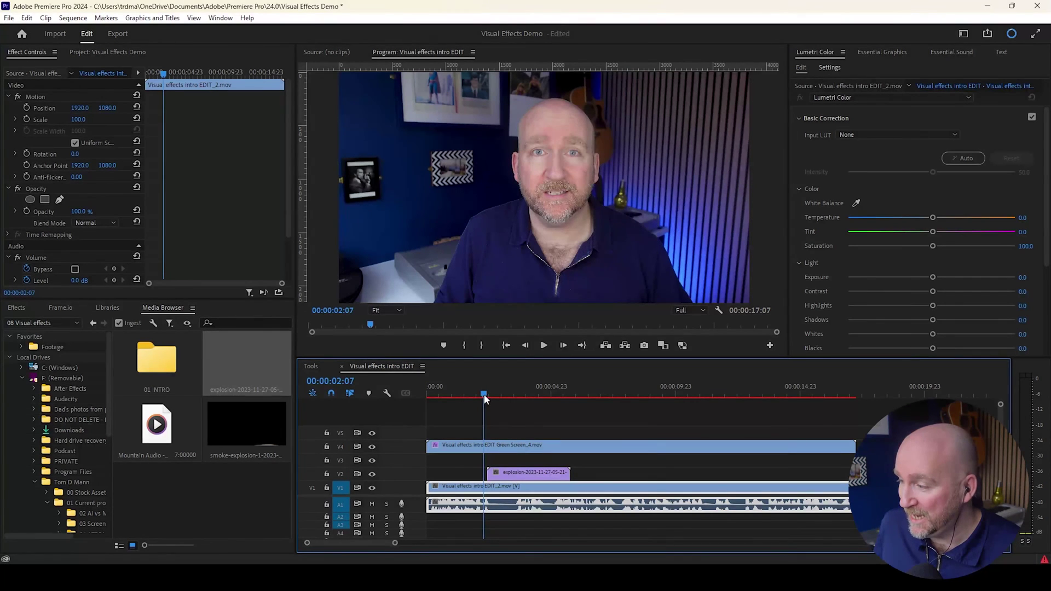
drag(483, 394, 490, 396)
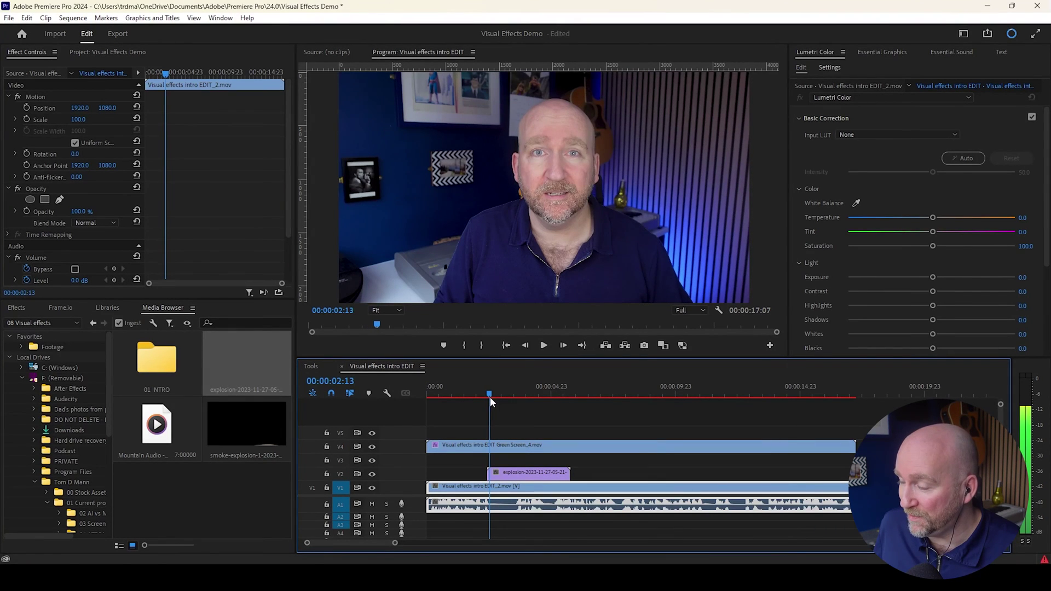
click(515, 473)
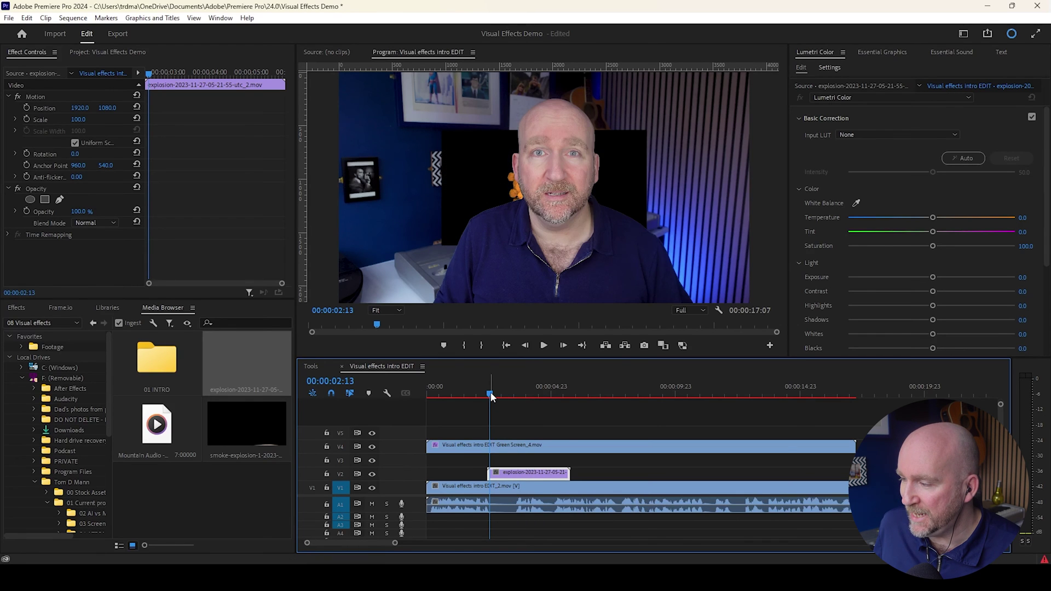
click(543, 345)
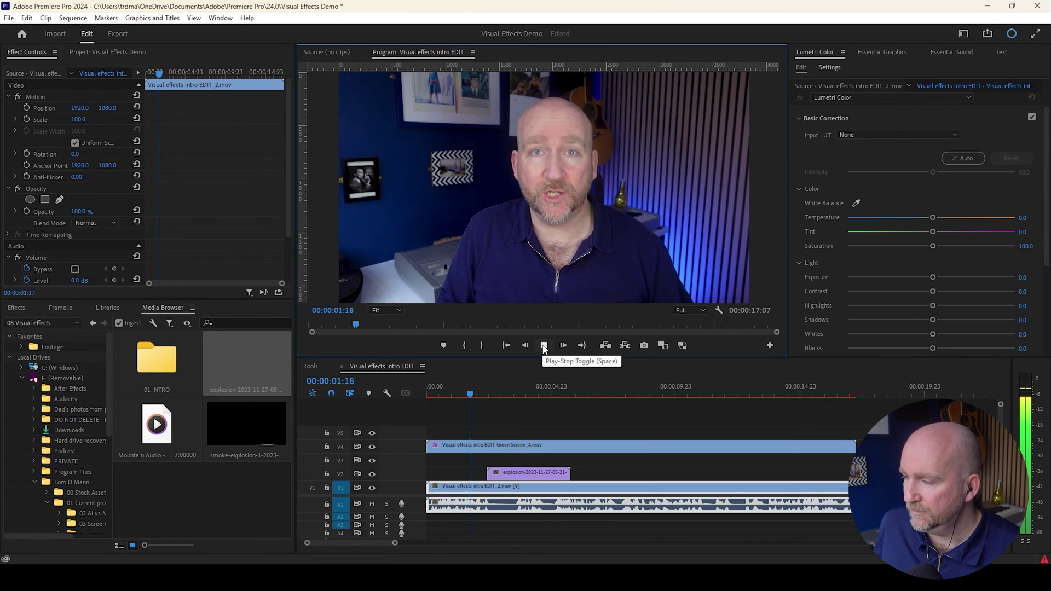
click(543, 346)
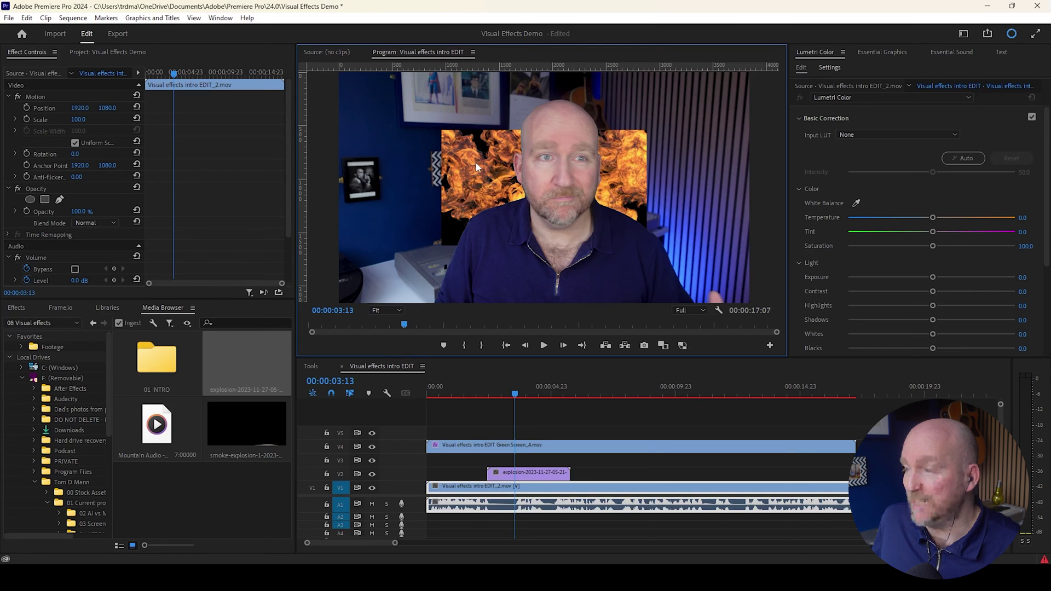
click(524, 474)
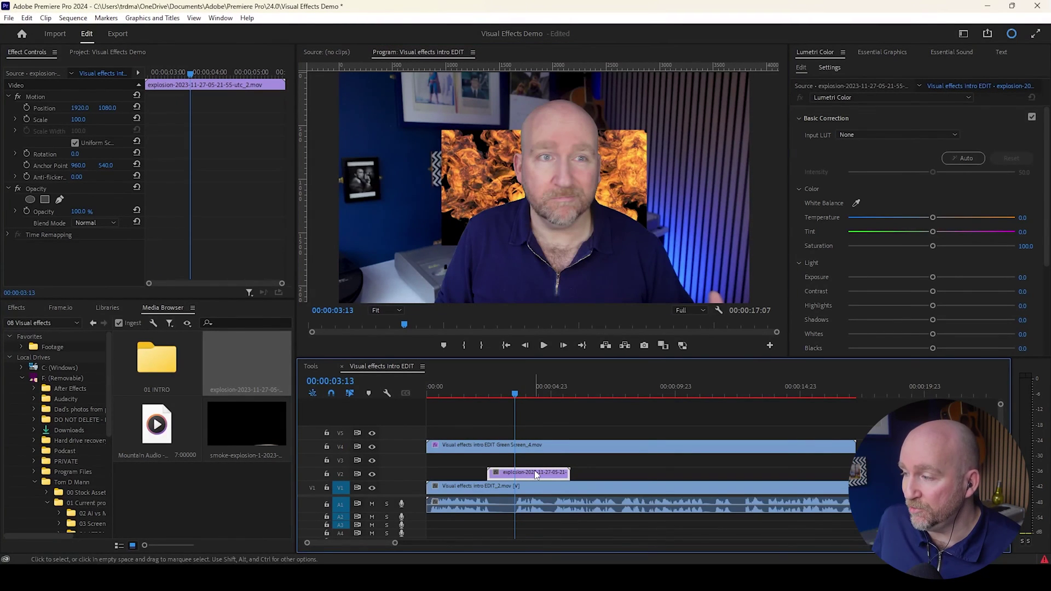
Set the explosion clip's Scale to 200 so the flames fill the frame.
click(79, 120)
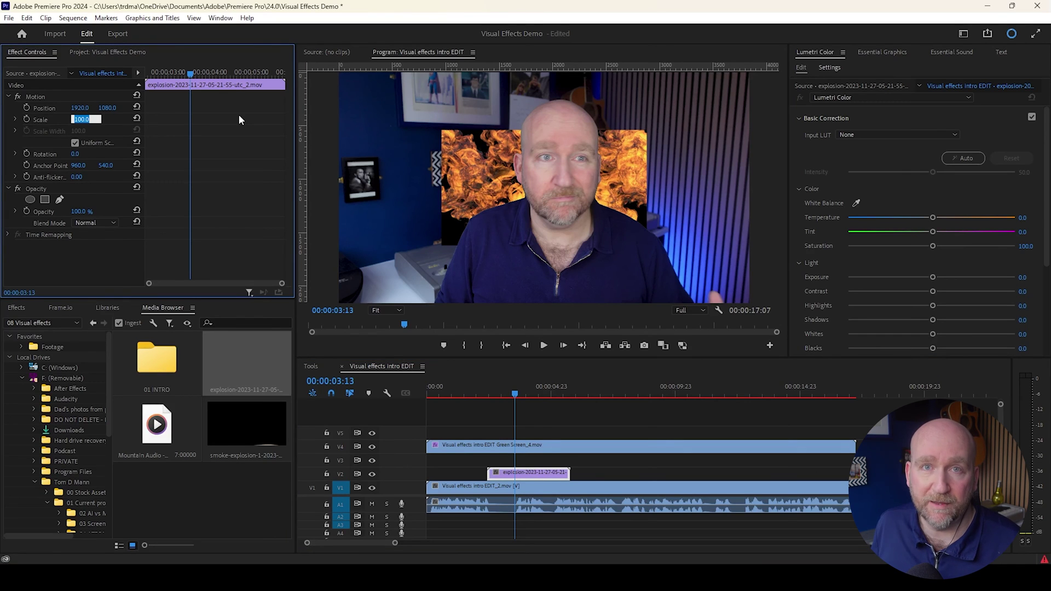
text(200)
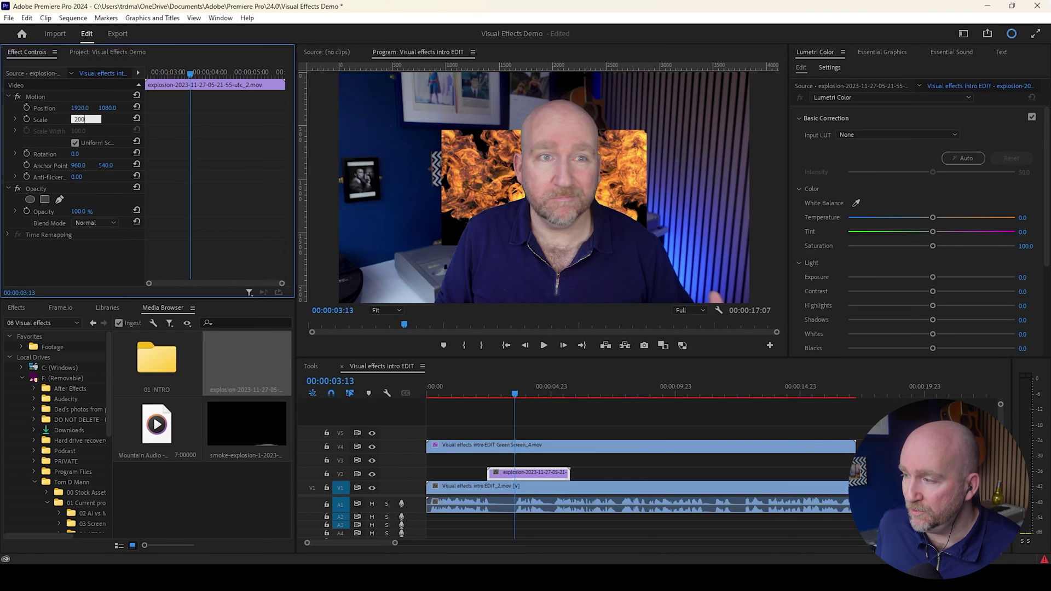
key(Return)
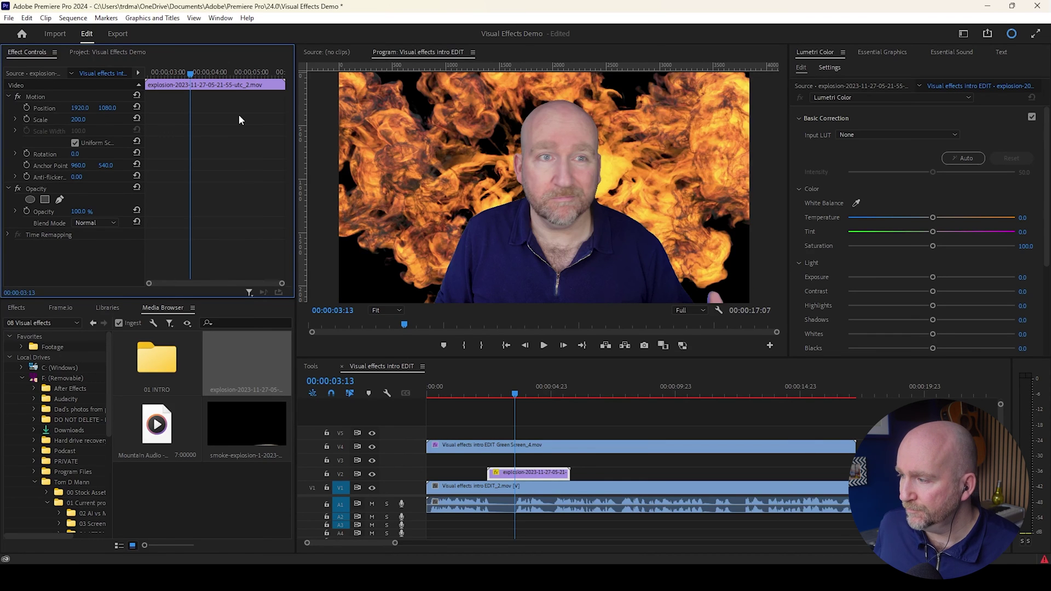
click(530, 474)
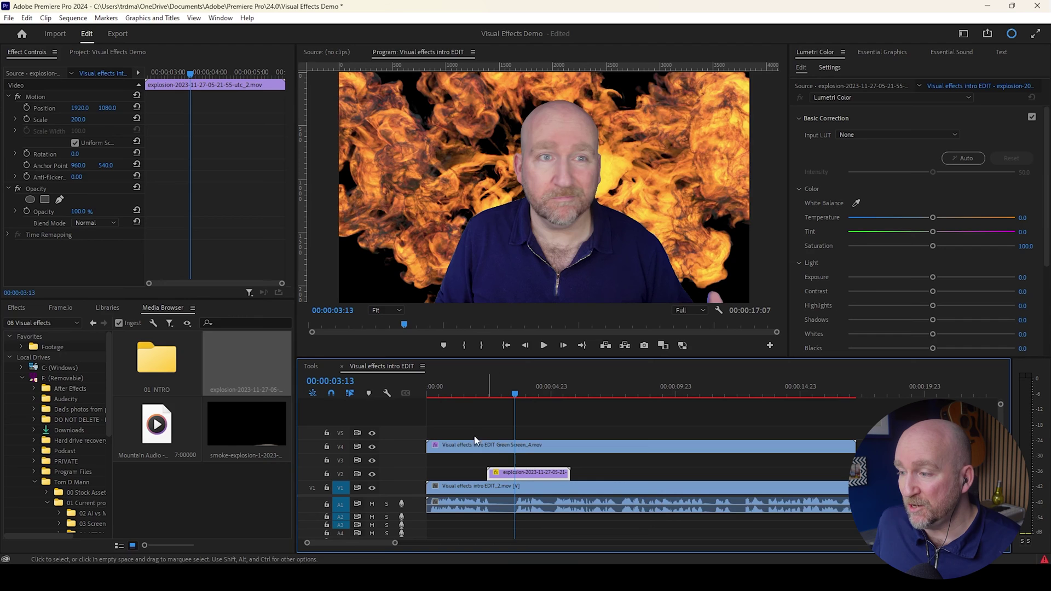
Search the effects for 'key' and apply Color Key to the explosion clip.
click(16, 308)
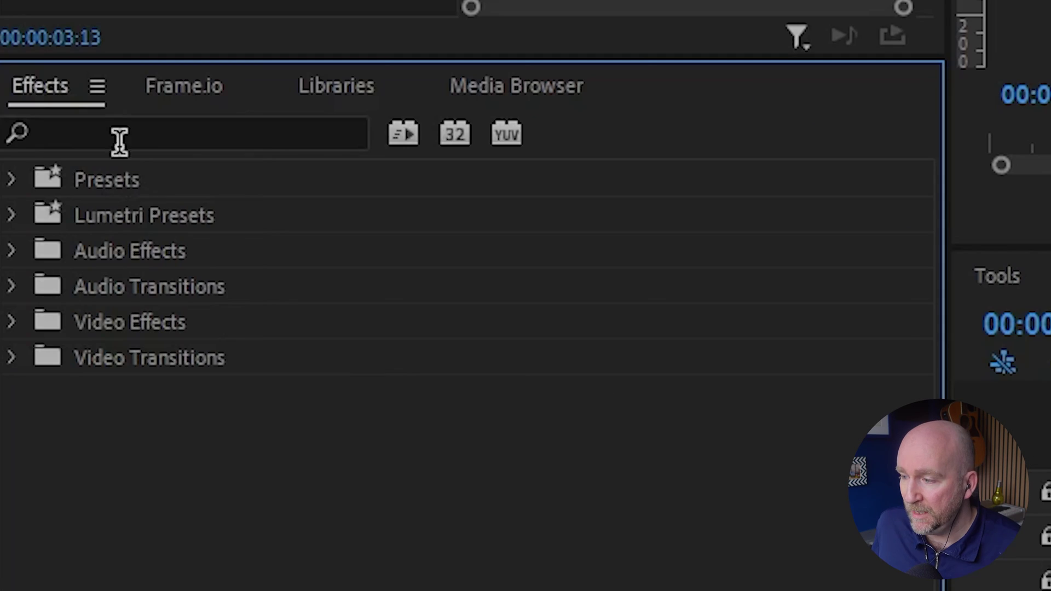
click(40, 321)
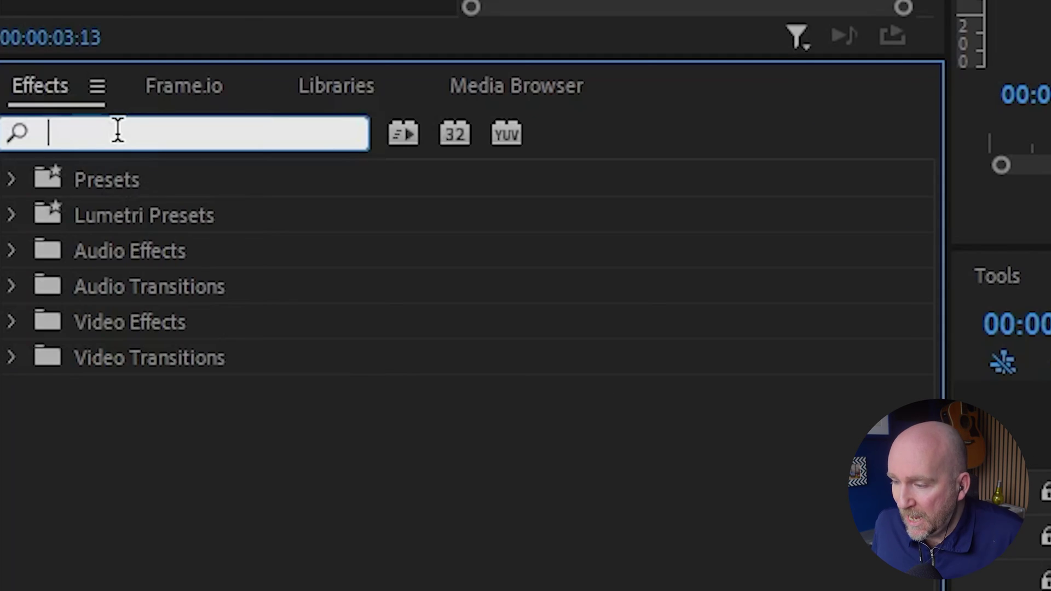
text(key)
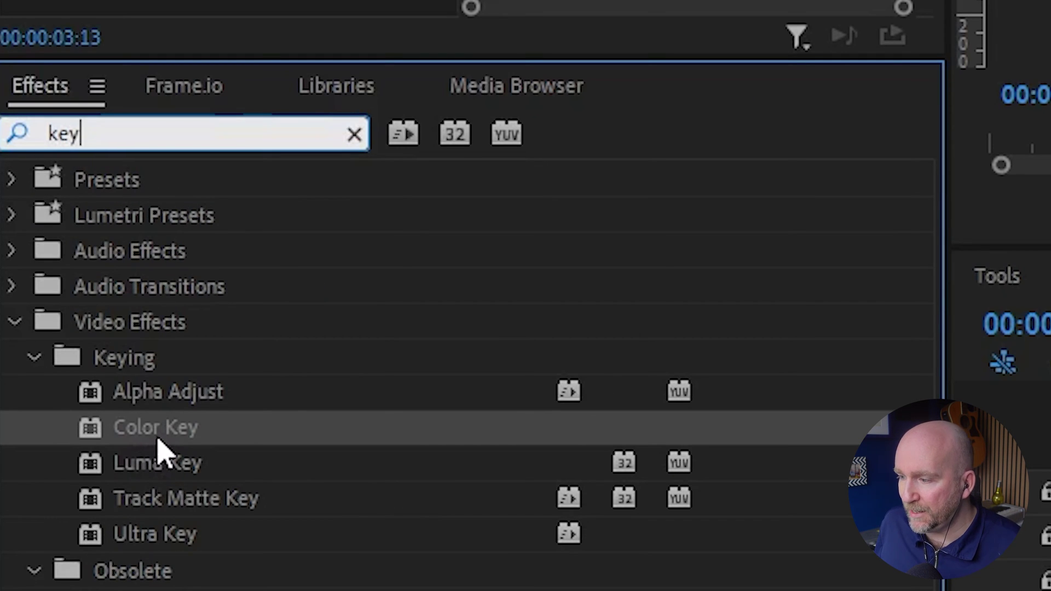
drag(162, 451, 513, 473)
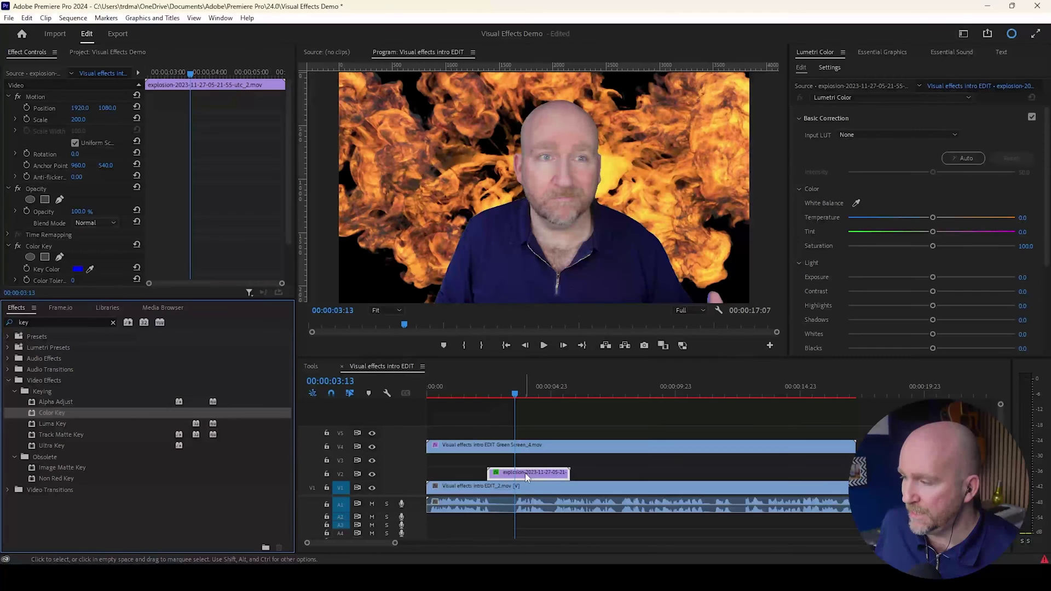
click(526, 476)
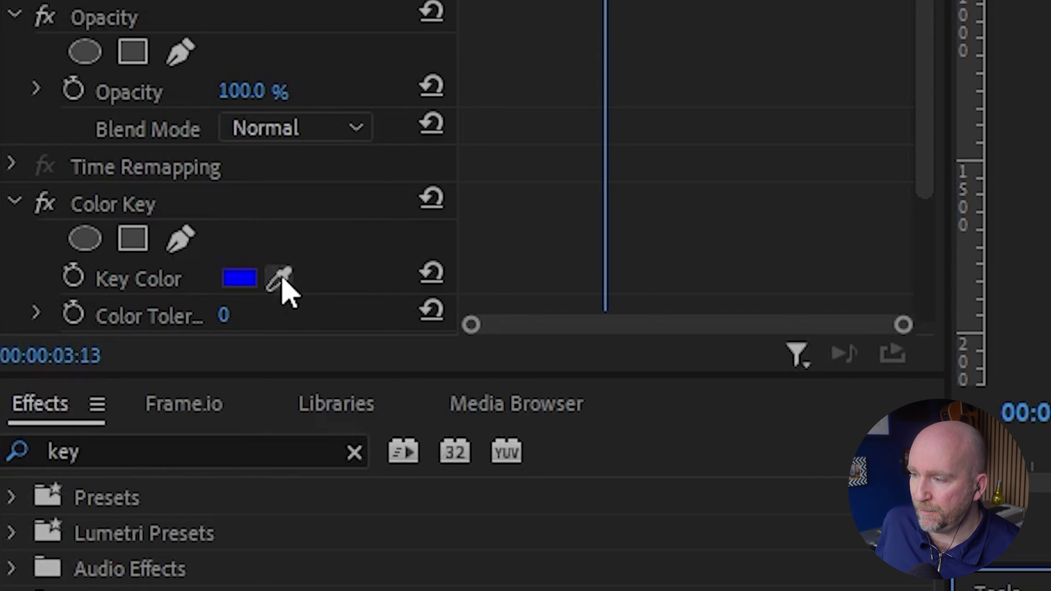
Sample the black background as the explosion clip's Key Color.
drag(90, 269, 87, 271)
drag(290, 268, 1050, 317)
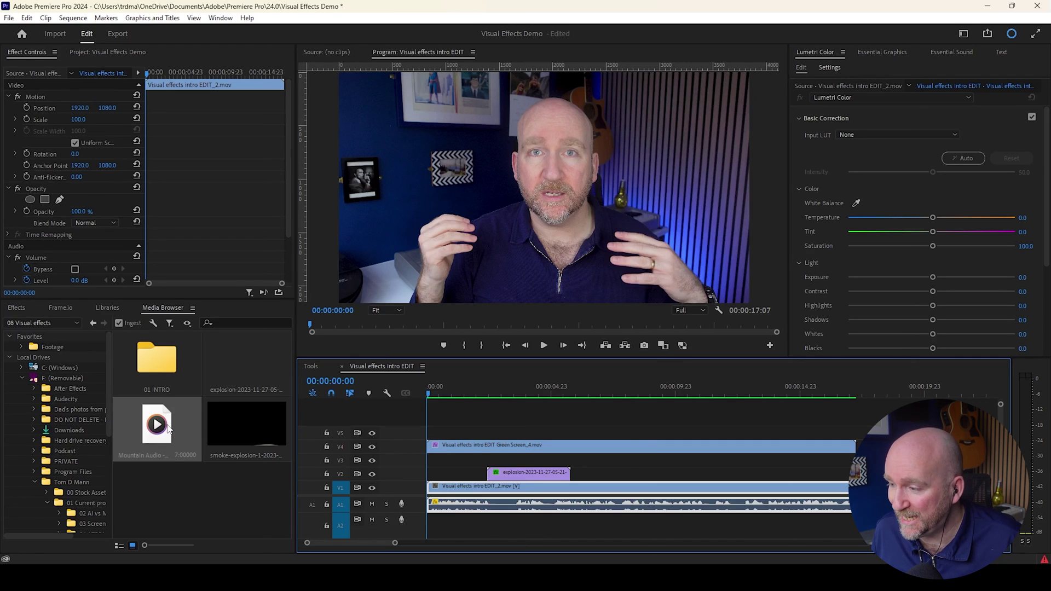
click(168, 429)
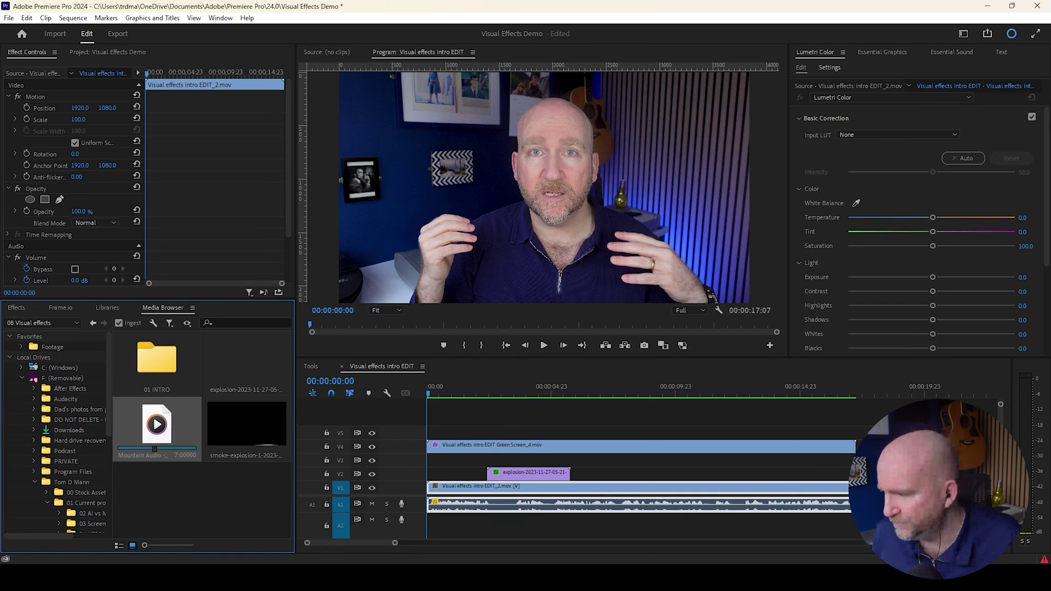
drag(156, 424, 489, 529)
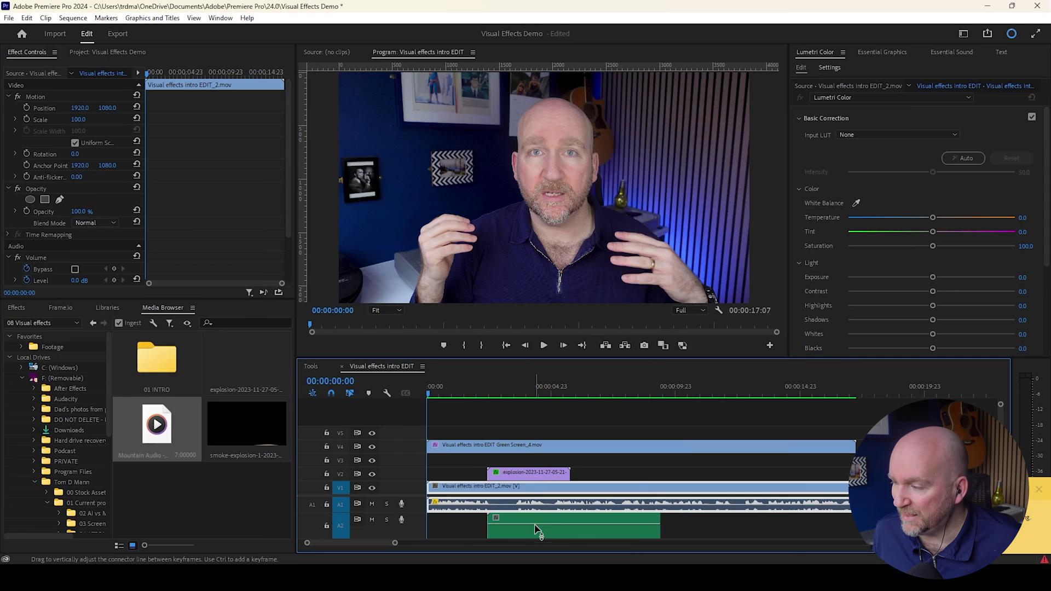
drag(535, 524, 534, 528)
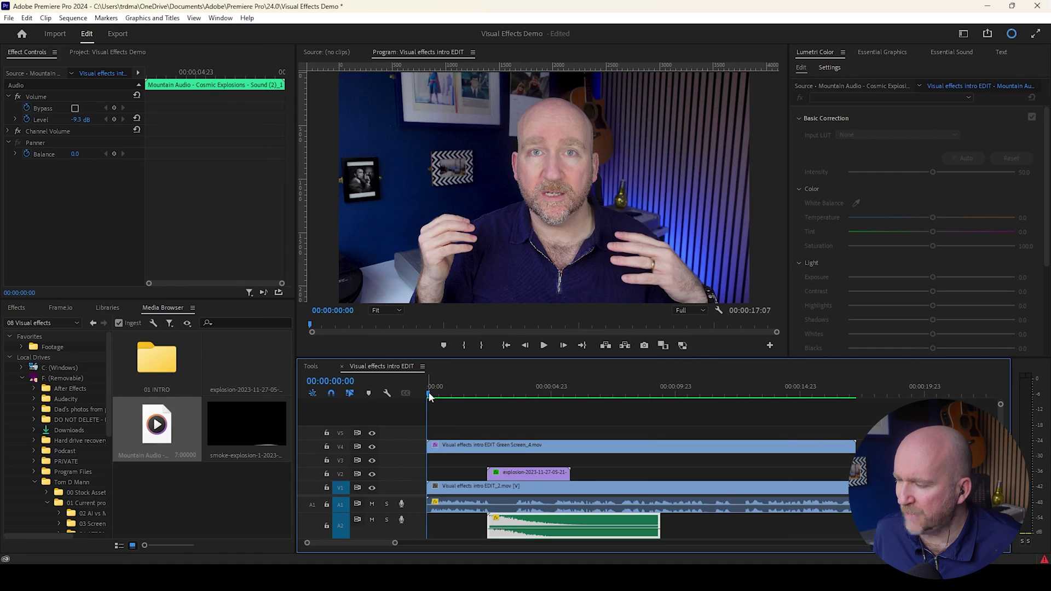
drag(429, 392, 469, 408)
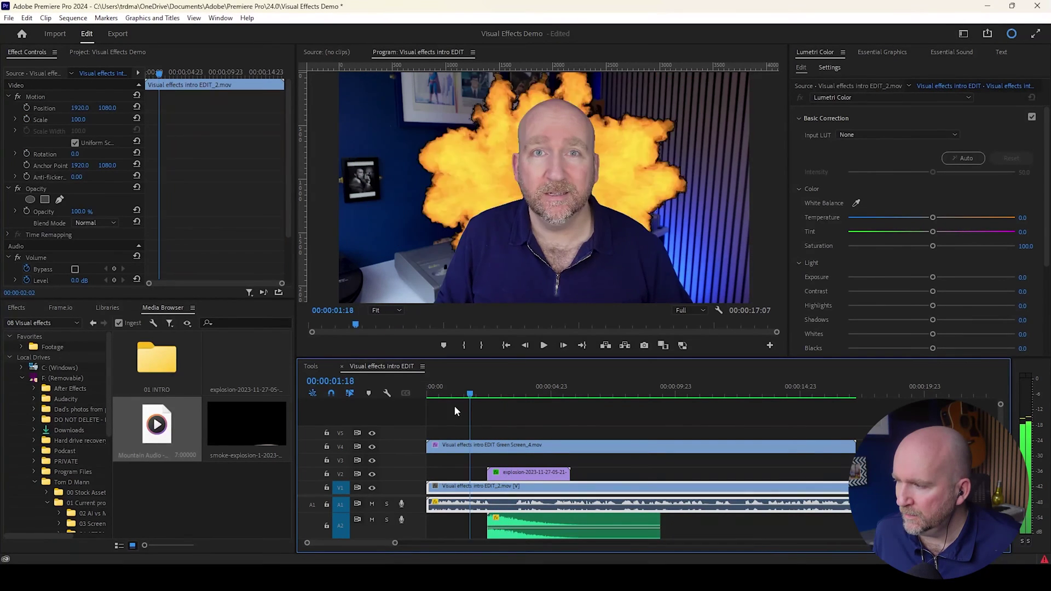
key(Home)
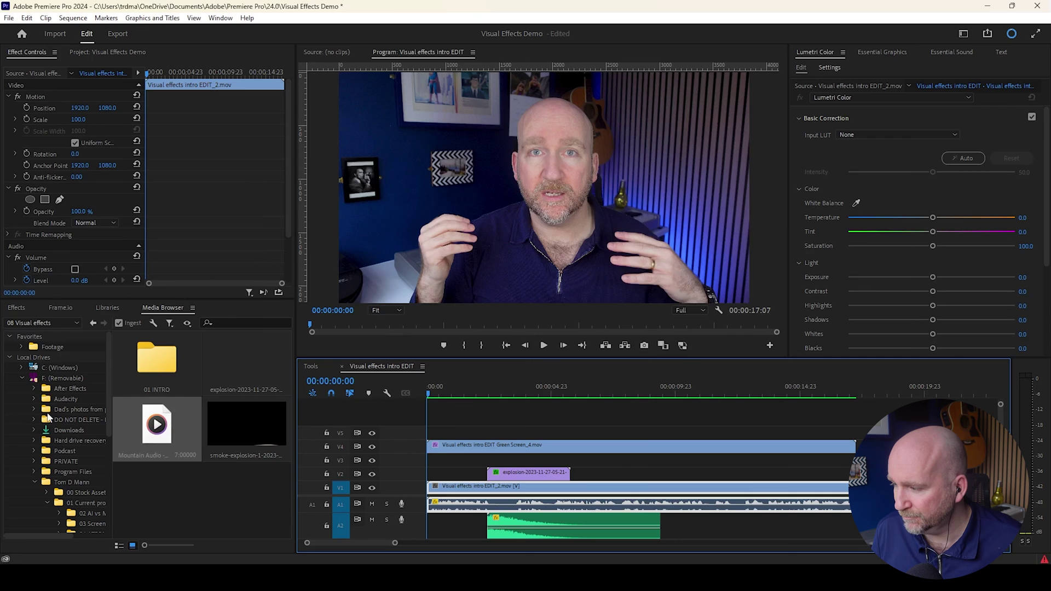
key(space)
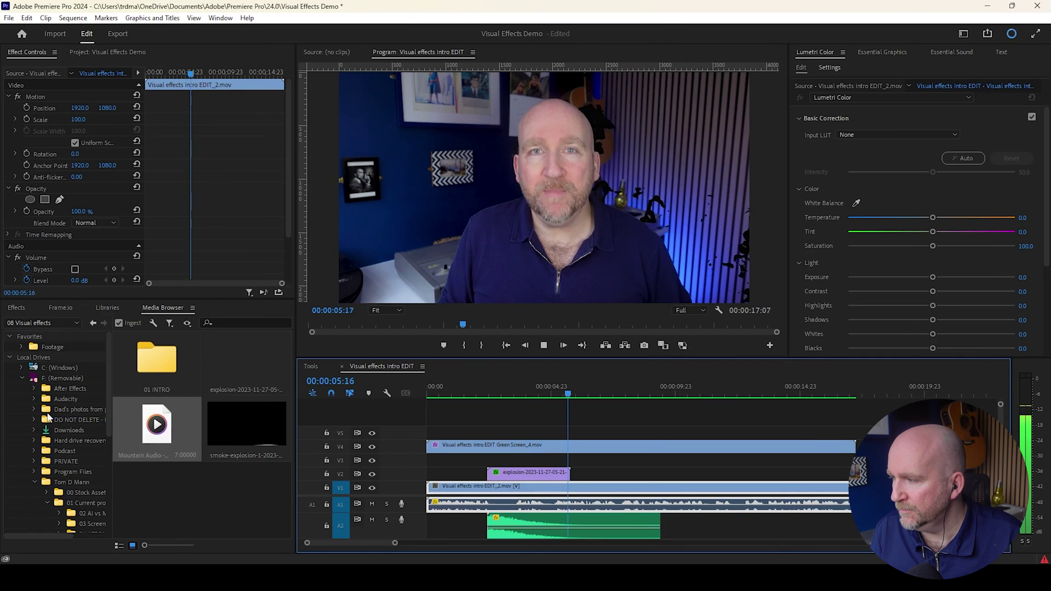
key(space)
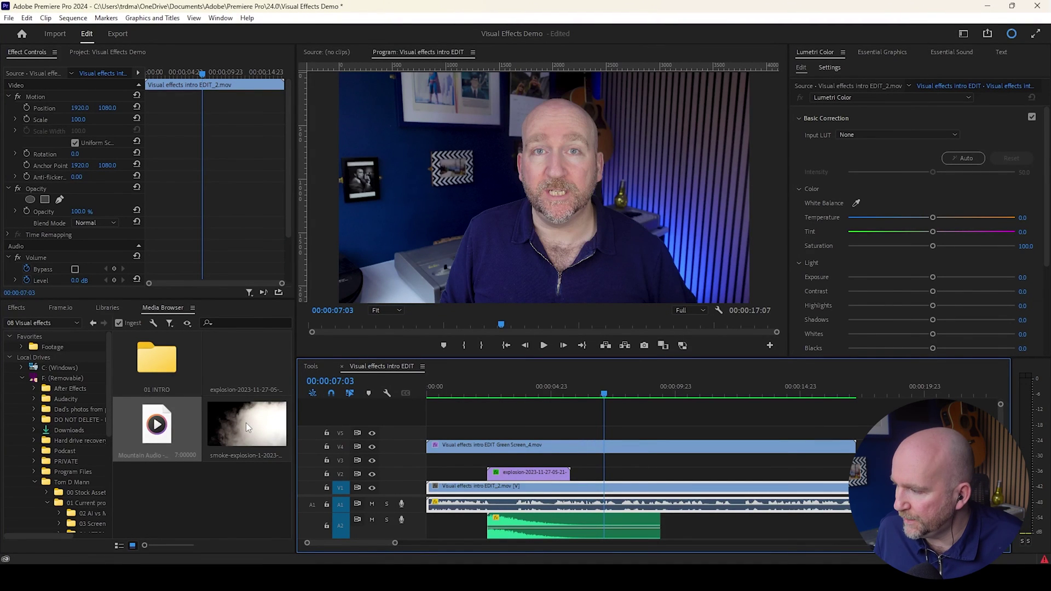
Place the smoke-explosion clip on V3, starting near 00:00:04:02 with the explosion.
drag(246, 423, 534, 467)
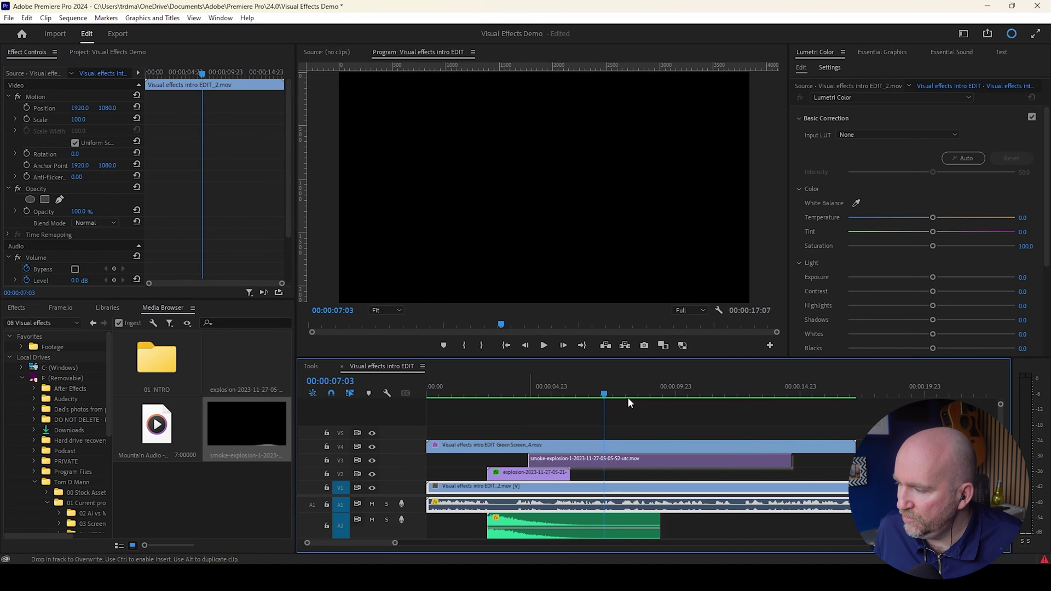
drag(615, 391, 512, 397)
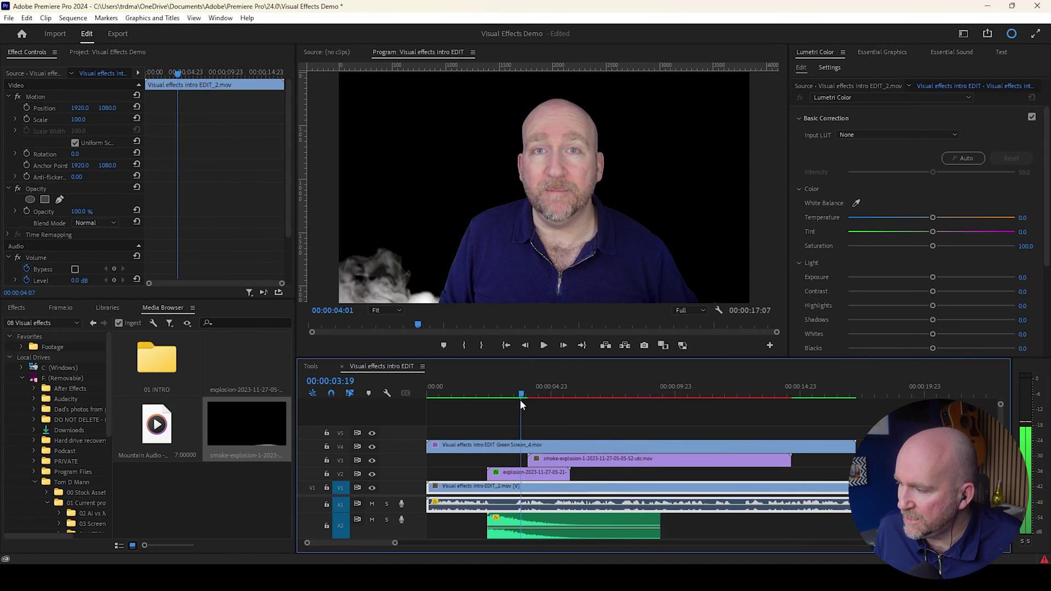
mouse_move(548, 465)
mouse_down()
mouse_move(565, 464)
mouse_move(544, 464)
mouse_up()
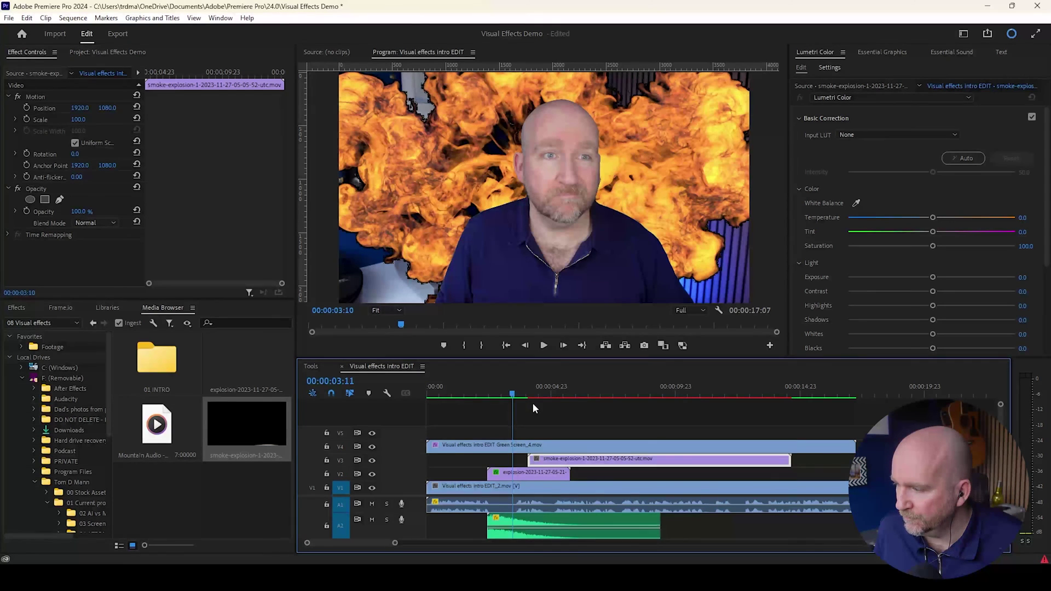
click(533, 403)
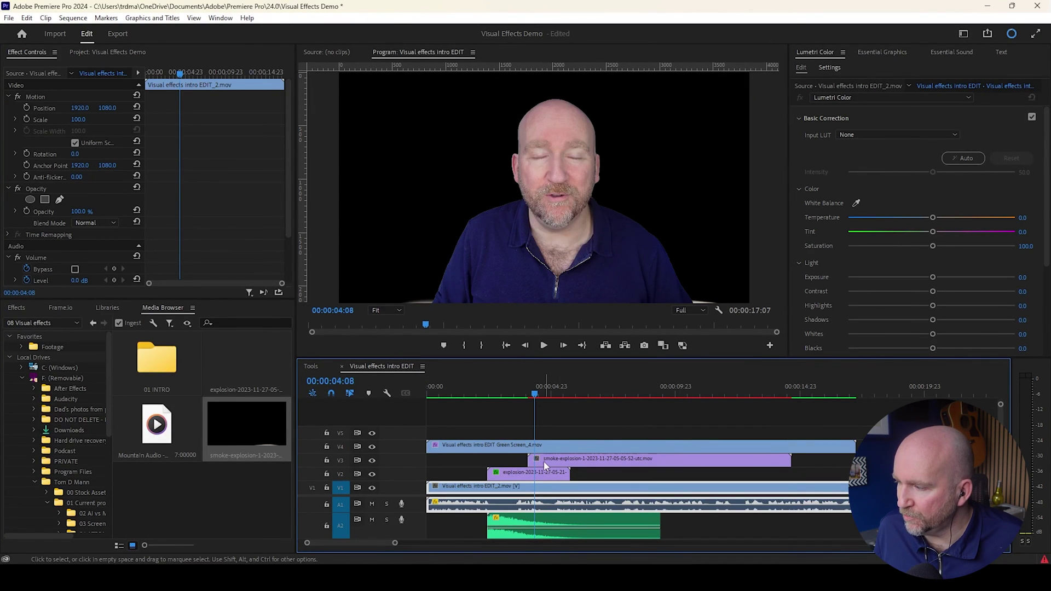
Search effects for 'key col' and apply Color Key to the smoke-explosion clip.
click(544, 459)
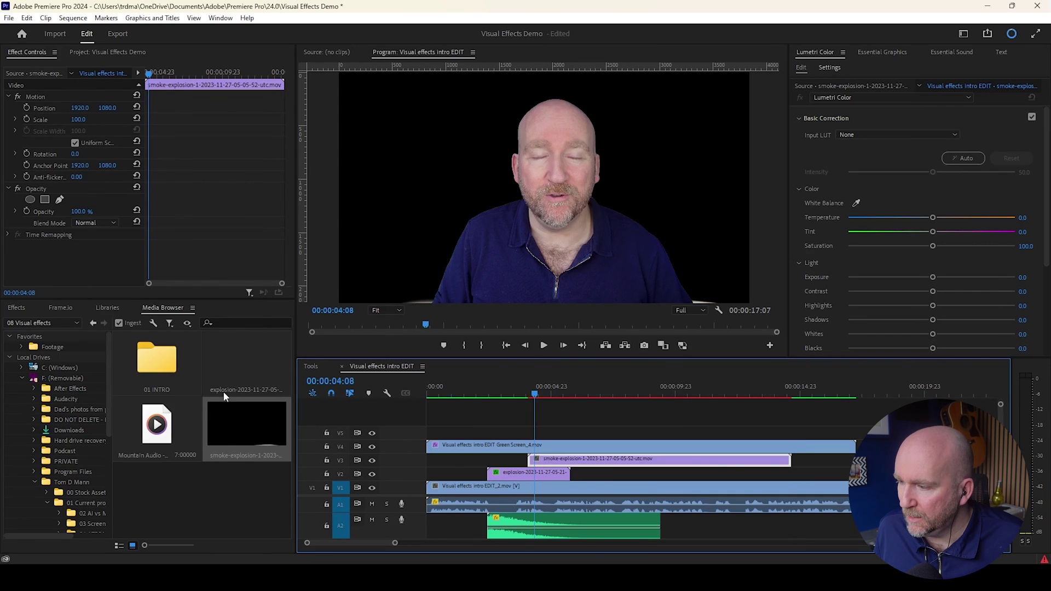
click(16, 308)
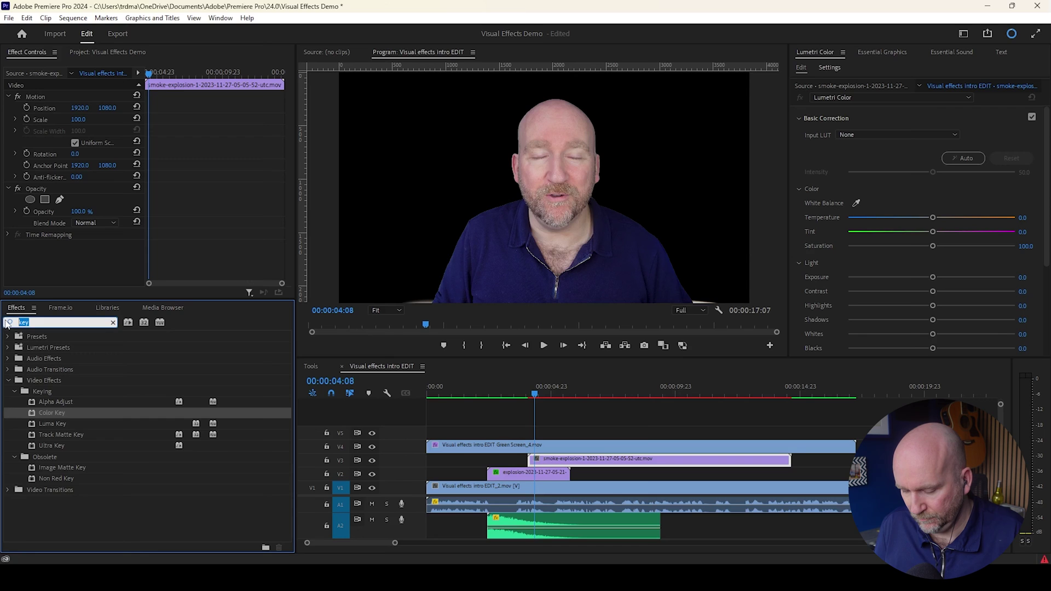
text(colo)
key(BackSpace)
key(BackSpace)
key(BackSpace)
key(BackSpace)
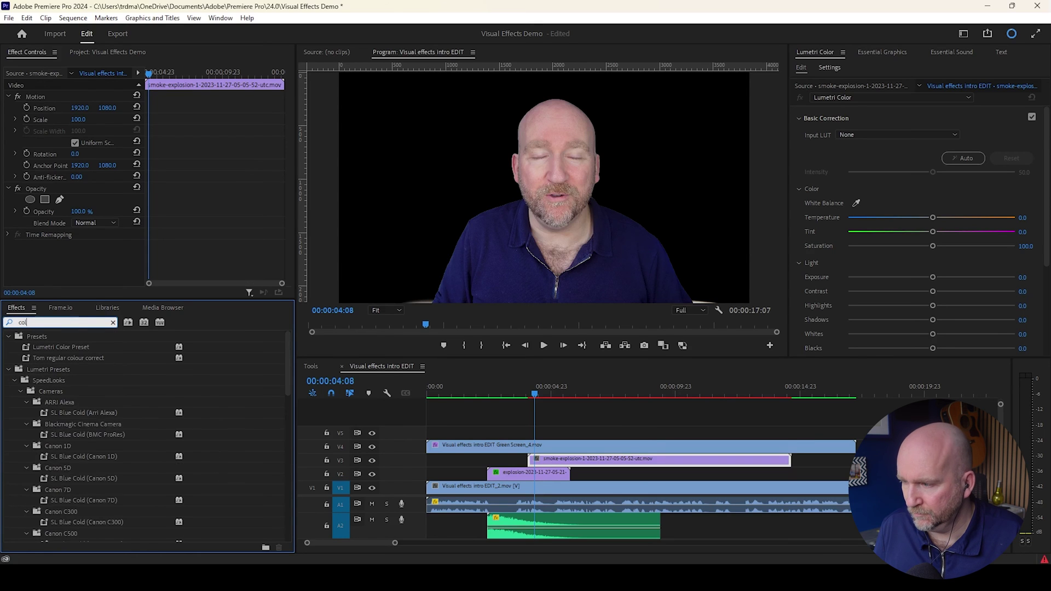
text(key col)
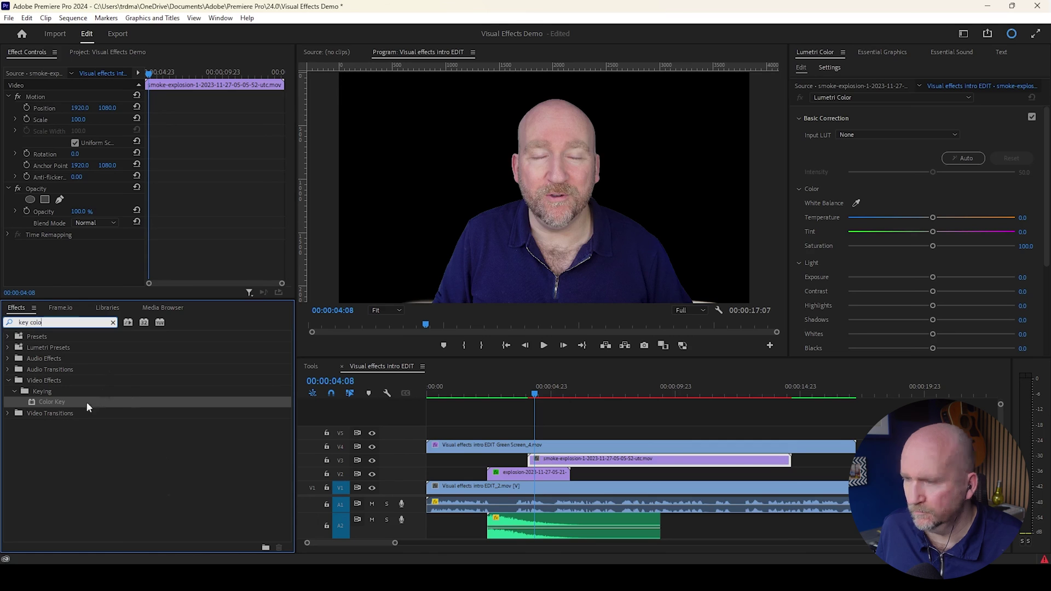
drag(79, 402, 586, 463)
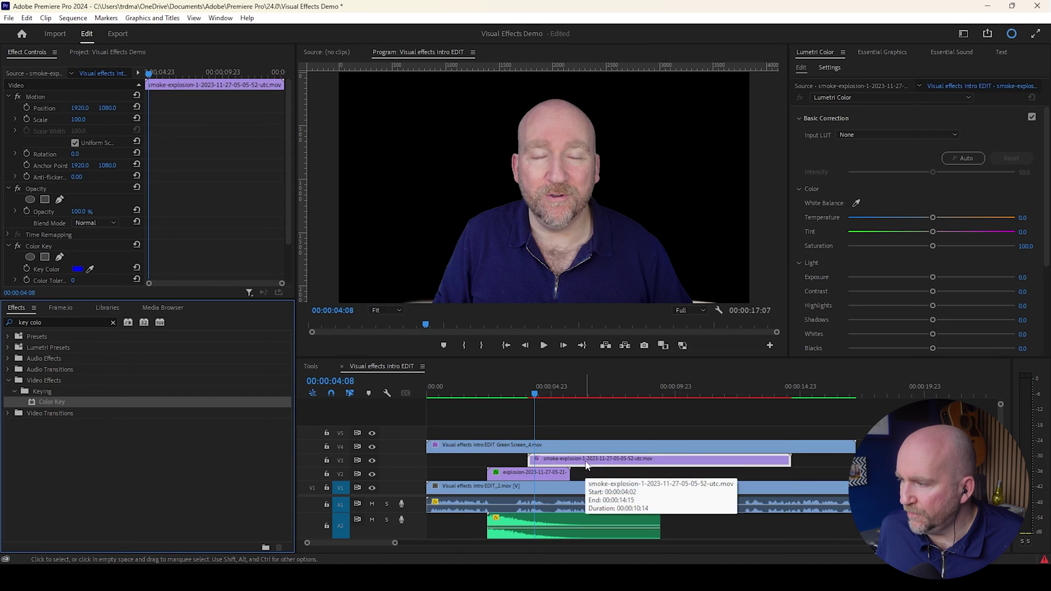
click(91, 270)
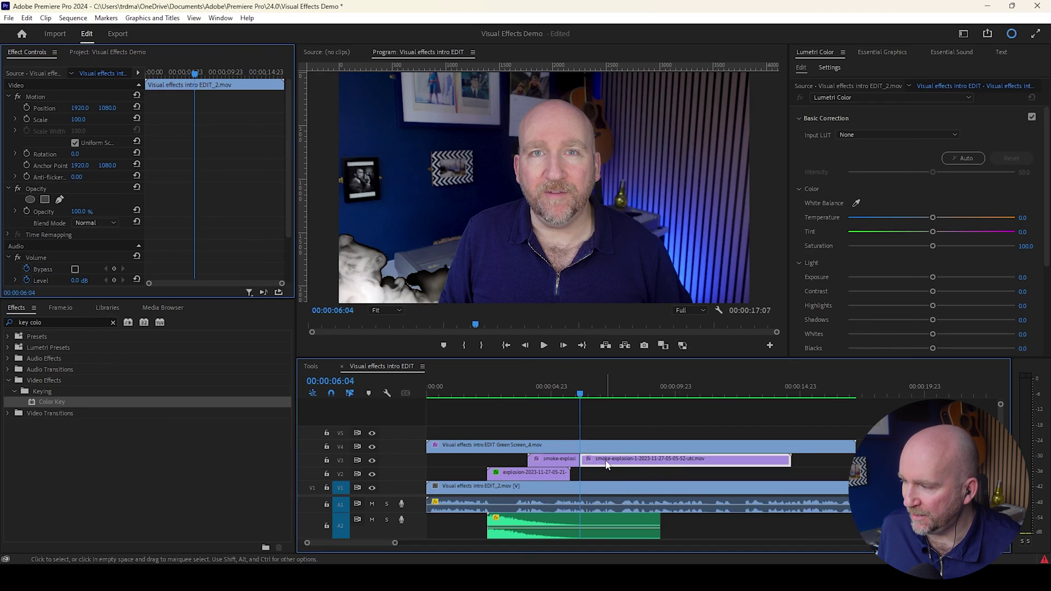
Shorten the smoke-explosion clip on V3 by trimming its end earlier, then preview it.
drag(606, 464, 561, 468)
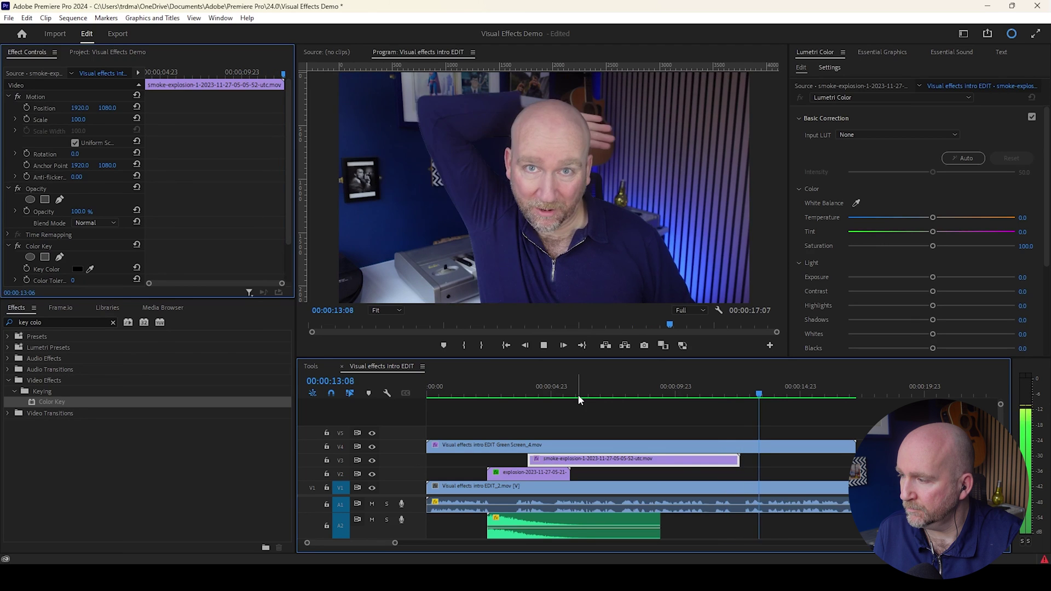
key(space)
key(d)
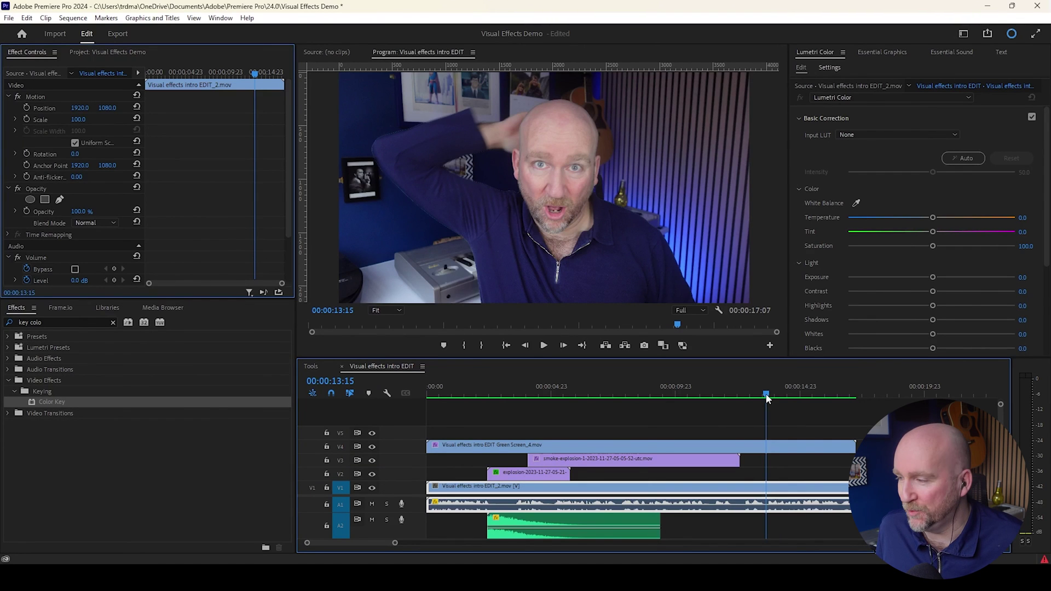
drag(766, 398, 534, 417)
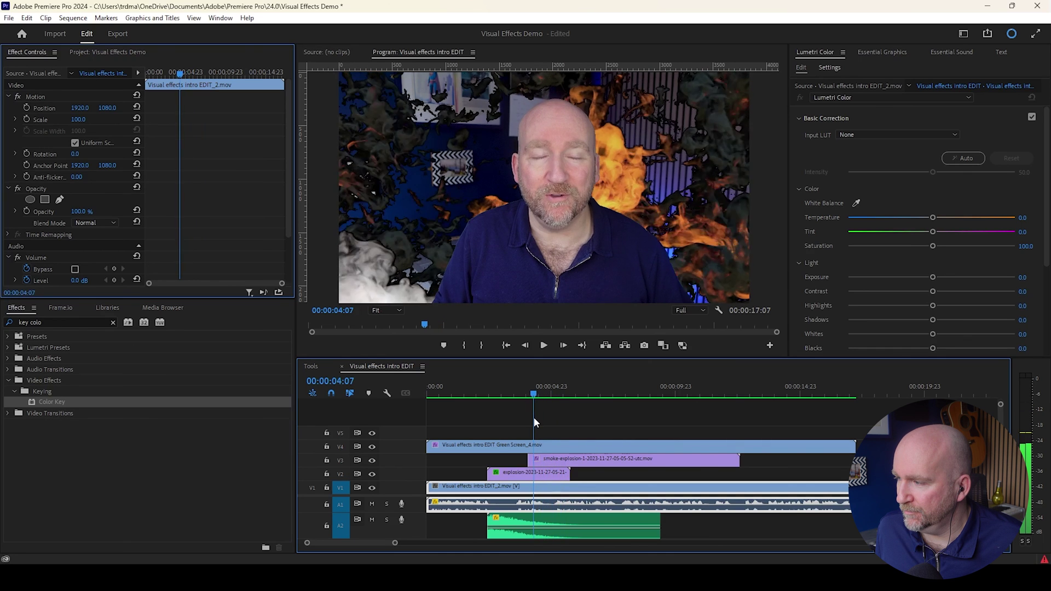
Add a starting Opacity keyframe at 100% on the smoke-explosion clip.
key(space)
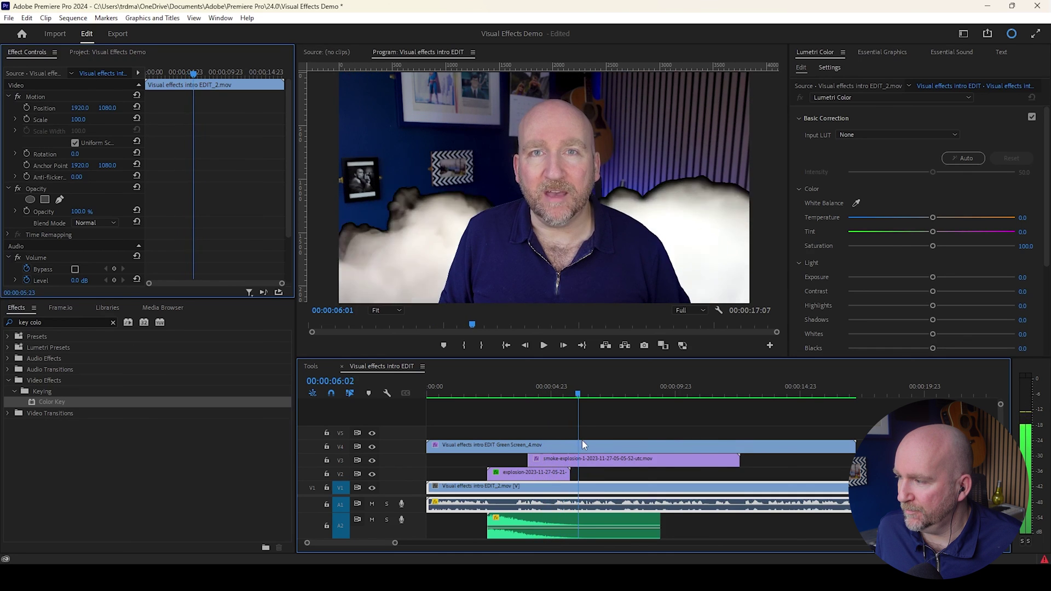
key(space)
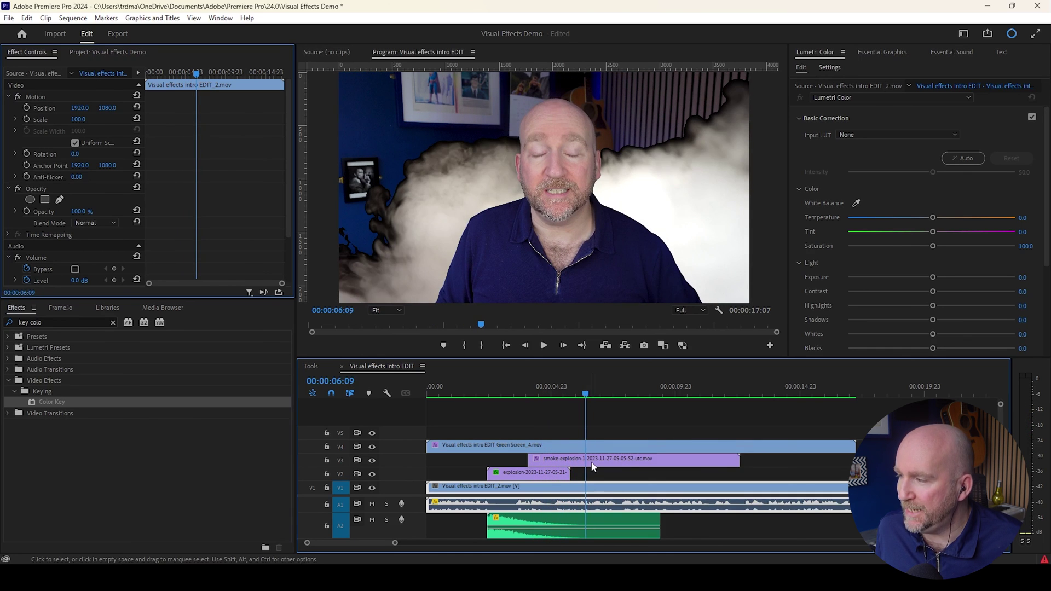
click(593, 466)
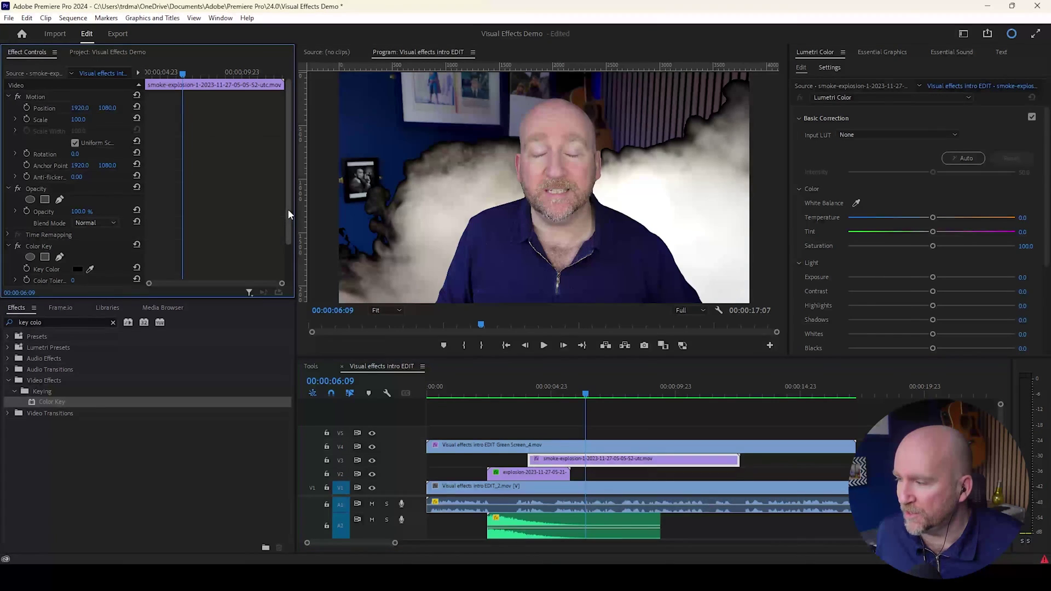
drag(288, 209, 290, 244)
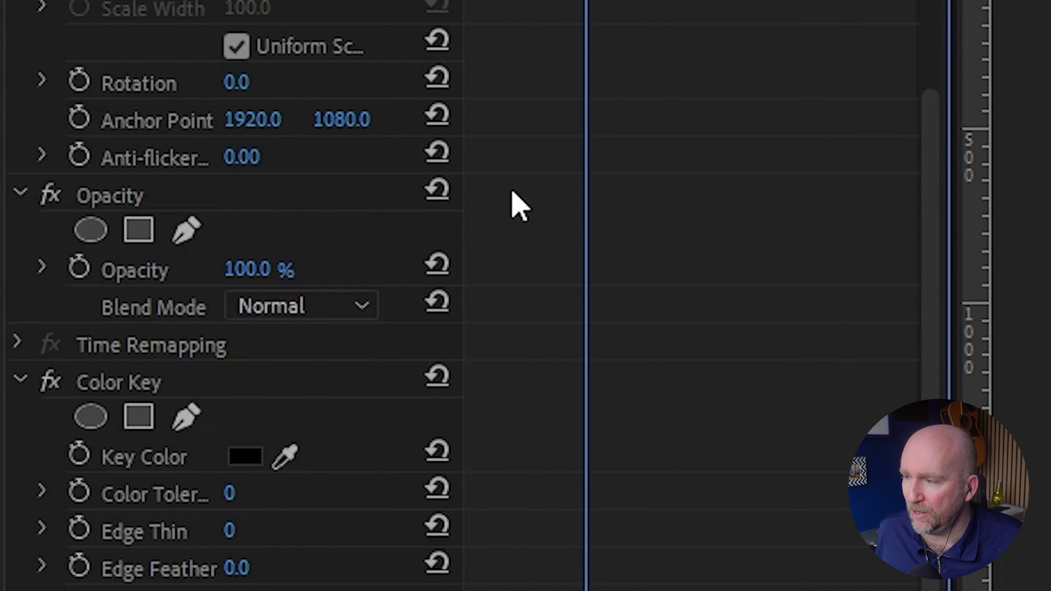
click(80, 276)
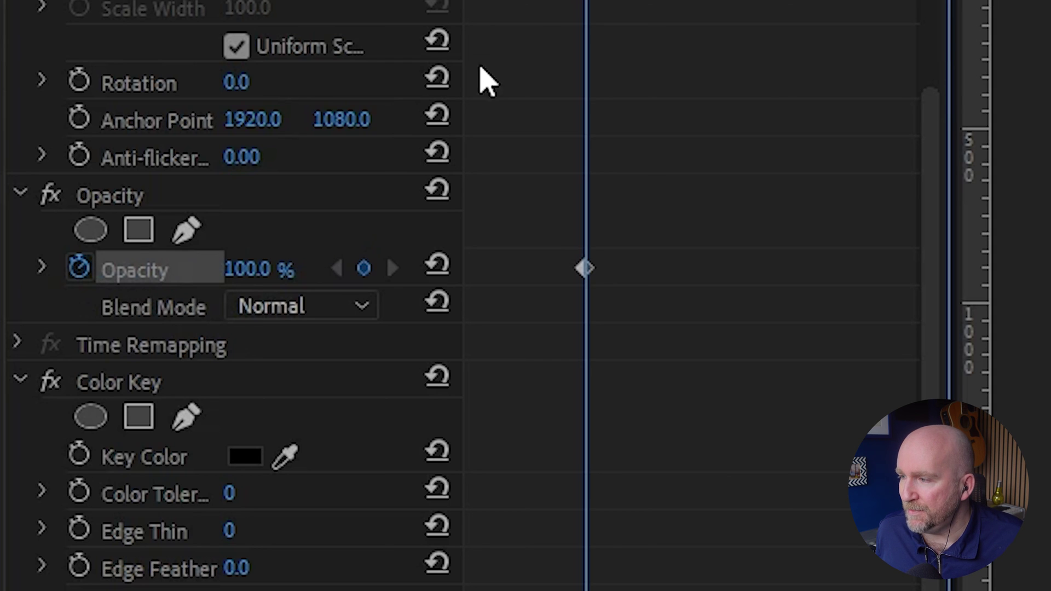
Add a later Opacity keyframe at 0% so the smoke fades out.
drag(587, 1, 659, 9)
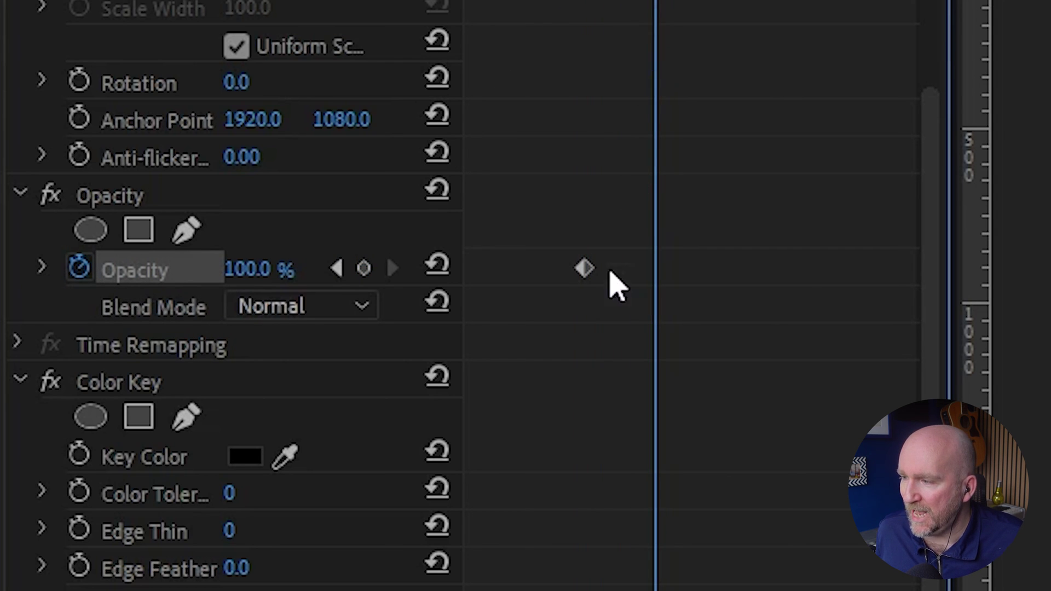
click(256, 268)
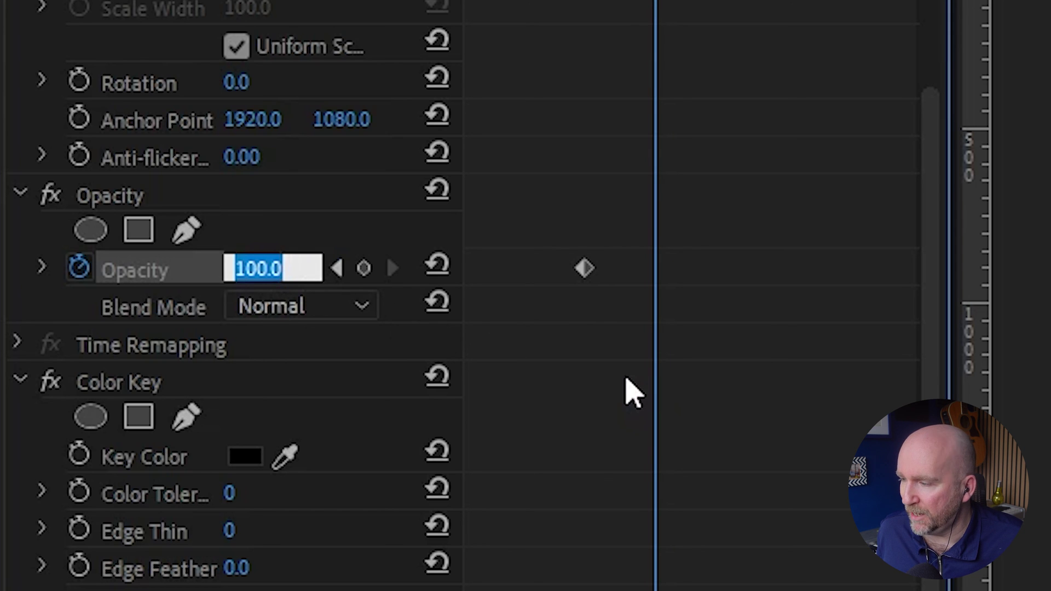
text(0)
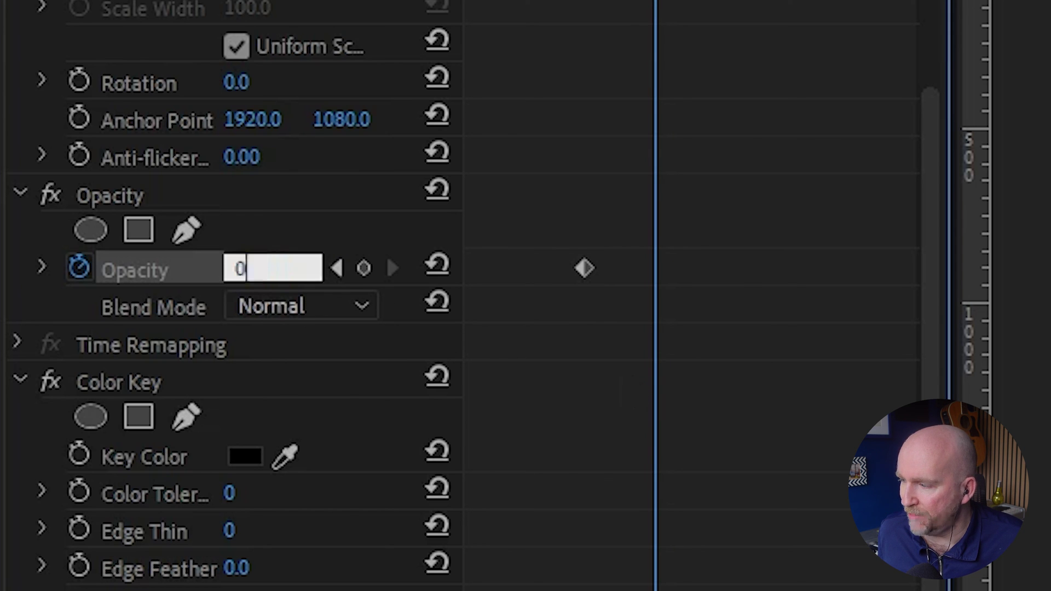
key(Return)
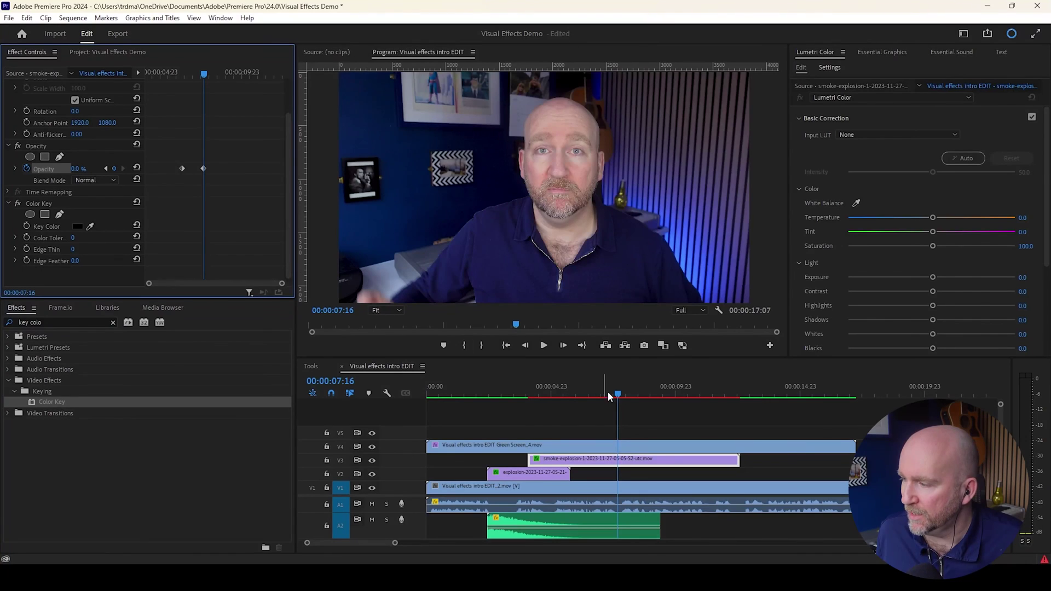